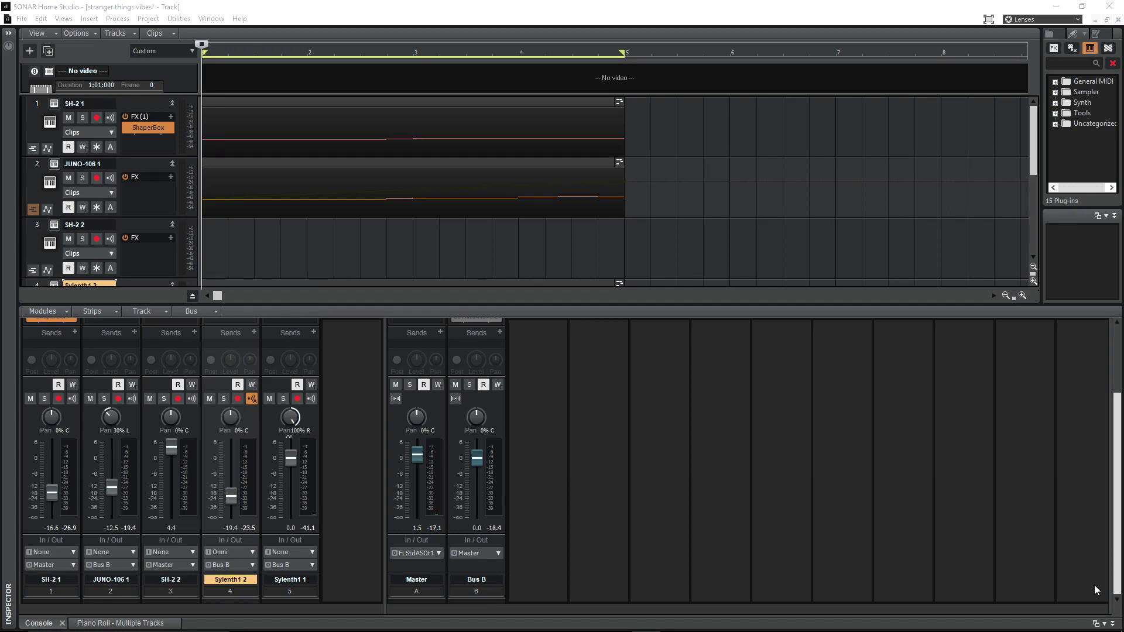
Switch to the browser and check the SONAR Home Studio price in the Core Features version comparison.
left_click(27, 10)
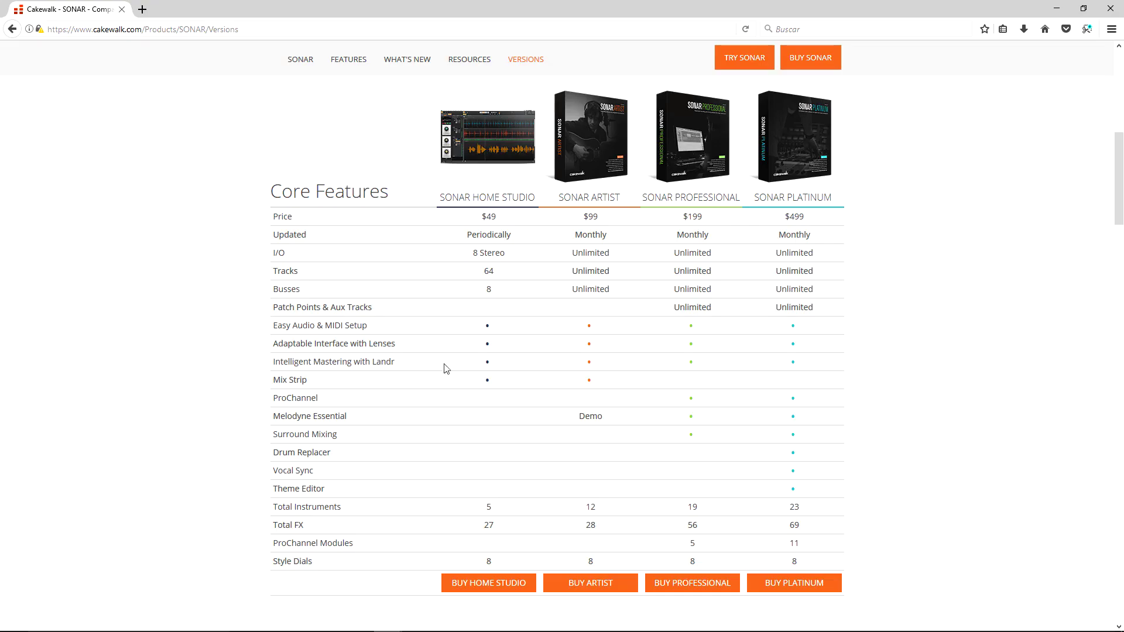
scroll(865, 349, "up", 2)
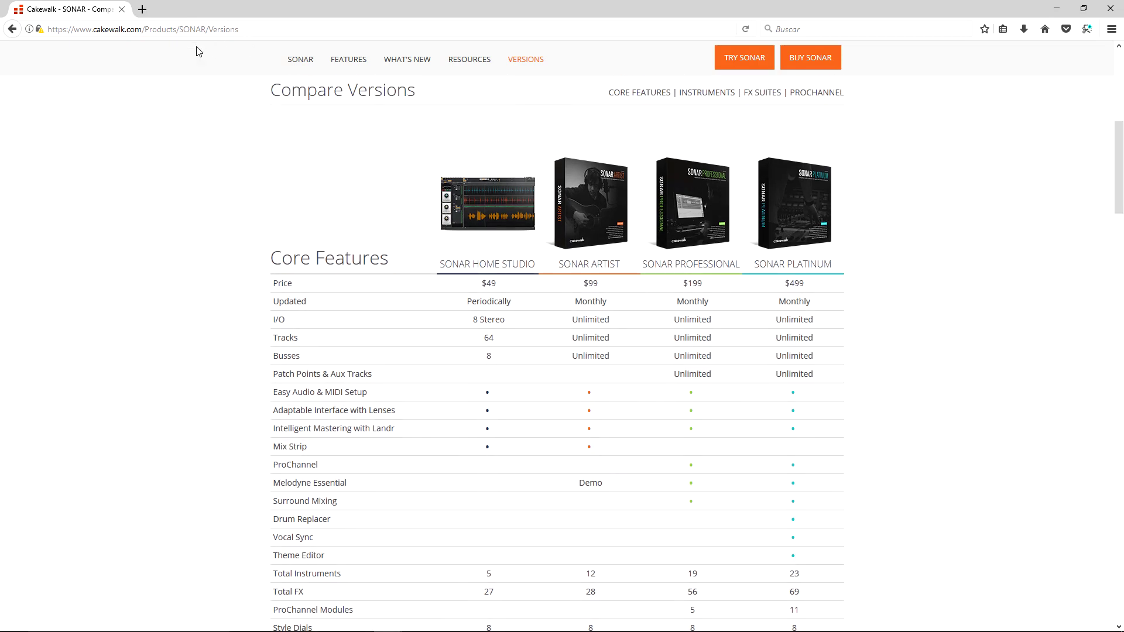
scroll(186, 188, "down", 2)
scroll(201, 193, "up", 2)
double_click(492, 283)
left_click(473, 286)
Skim the whole SONAR versions comparison page down to Loop Content and return to the Core Features table.
scroll(456, 278, "up", 3)
scroll(434, 281, "down", 10)
scroll(436, 284, "down", 20)
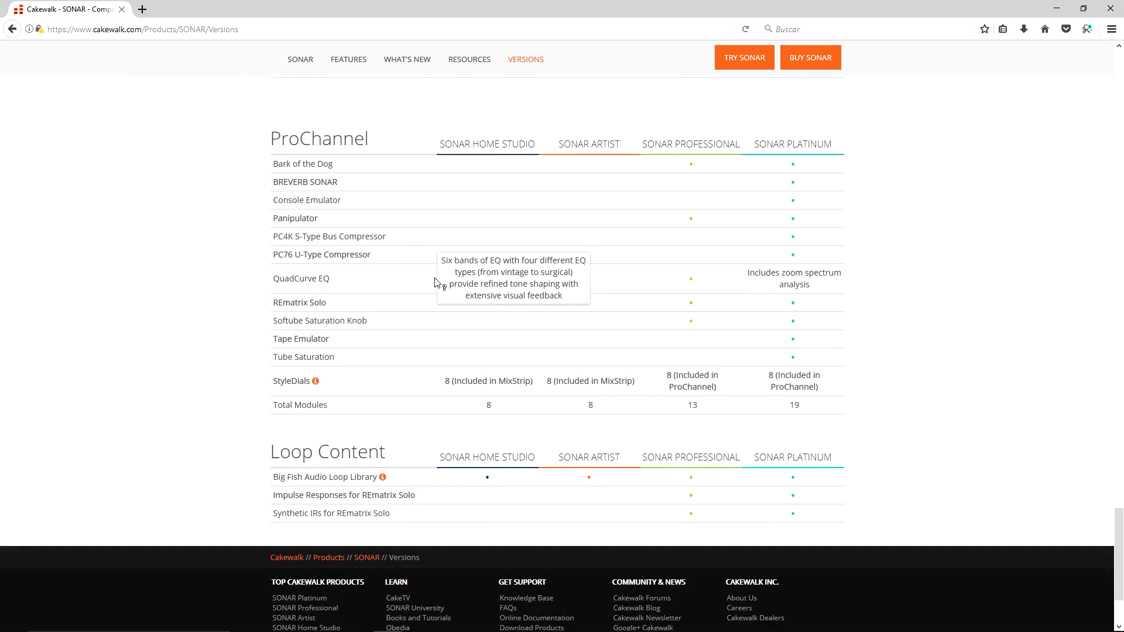
scroll(430, 328, "up", 13)
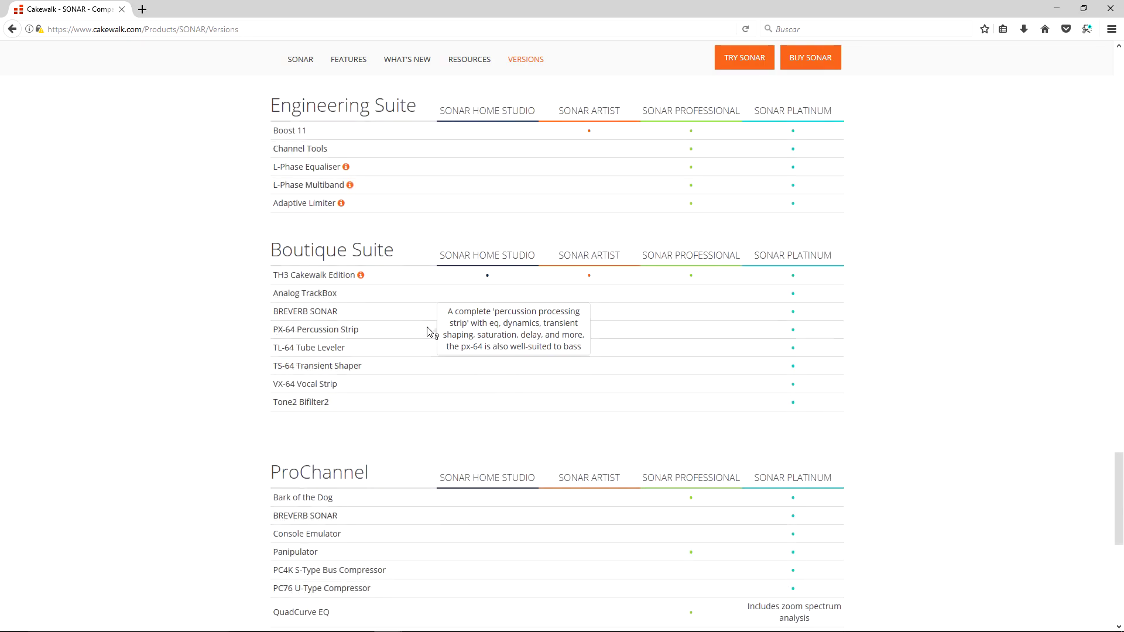
scroll(432, 332, "up", 10)
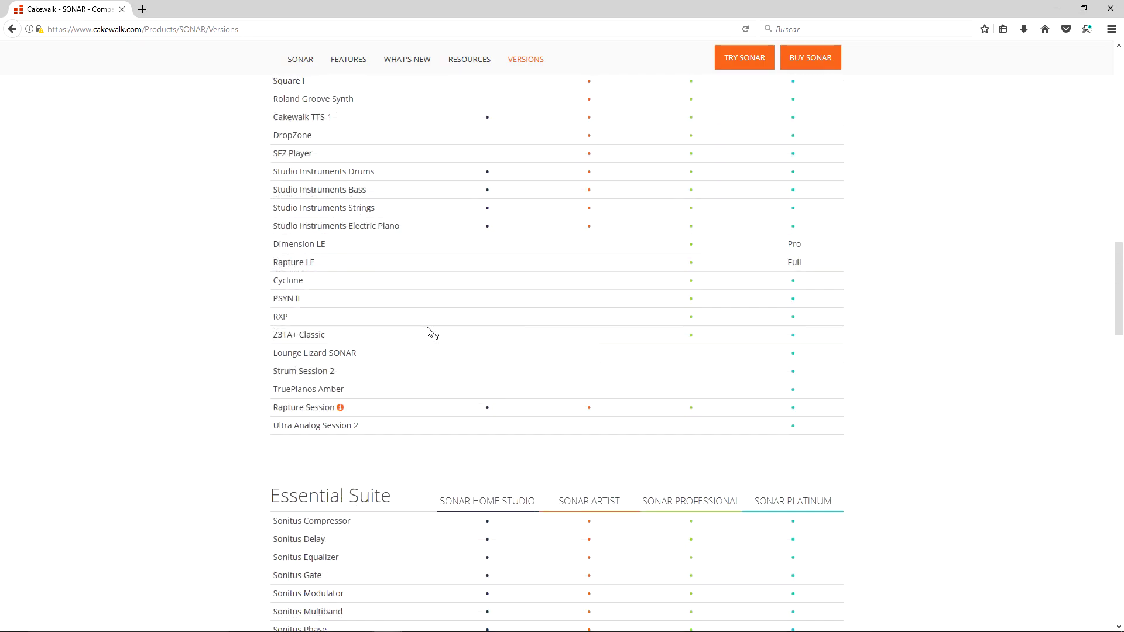
scroll(432, 333, "up", 7)
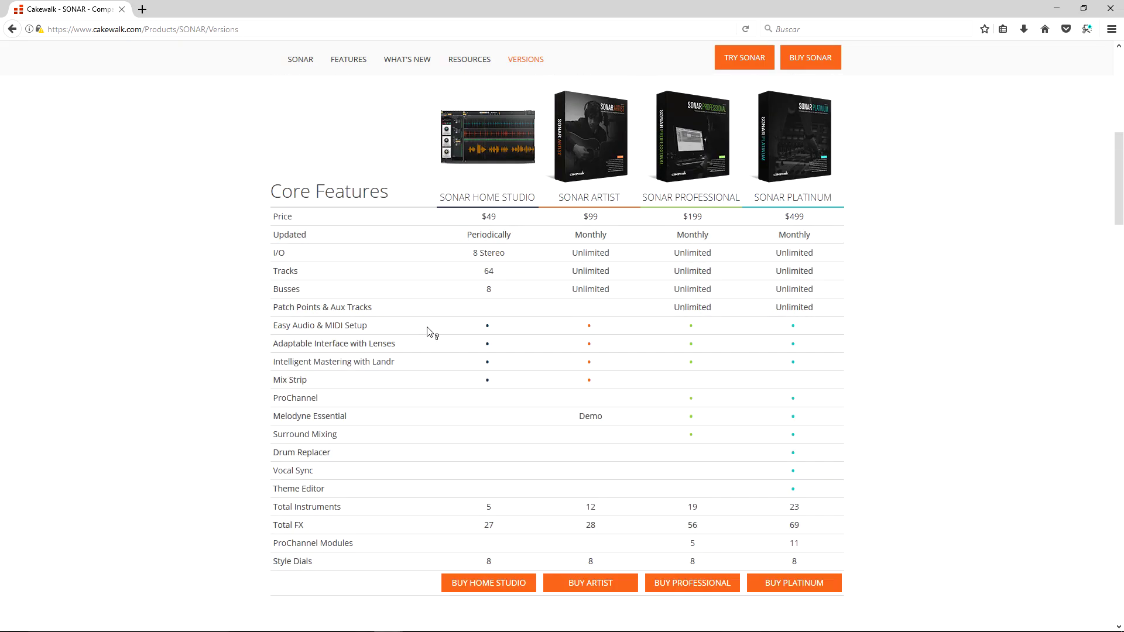
Examine the track and bus limits of SONAR Home Studio in the Core Features table.
mouse_move(483, 217)
left_mouse_down()
mouse_move(502, 219)
mouse_move(495, 206)
left_mouse_up()
scroll(492, 252, "down", 2)
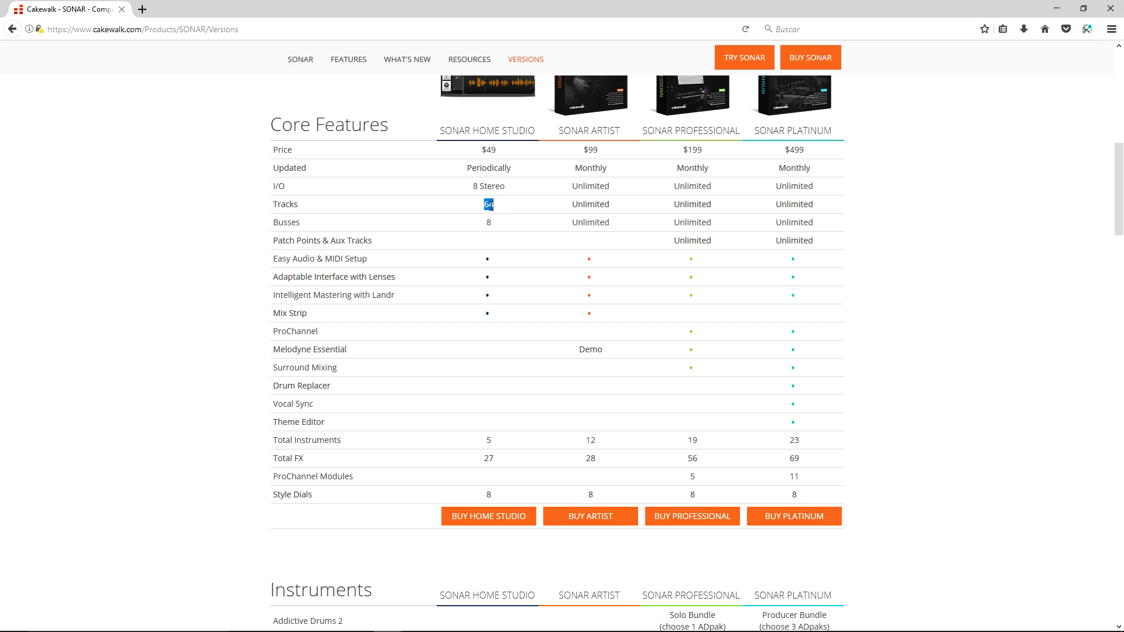
left_click(491, 206)
double_click(491, 206)
left_click(317, 234)
double_click(489, 223)
left_click(504, 211)
double_click(489, 205)
double_click(489, 223)
left_click(491, 224)
Compare the Total Instruments and Total FX counts of SONAR Home Studio with those of SONAR Platinum.
scroll(492, 226, "down", 3)
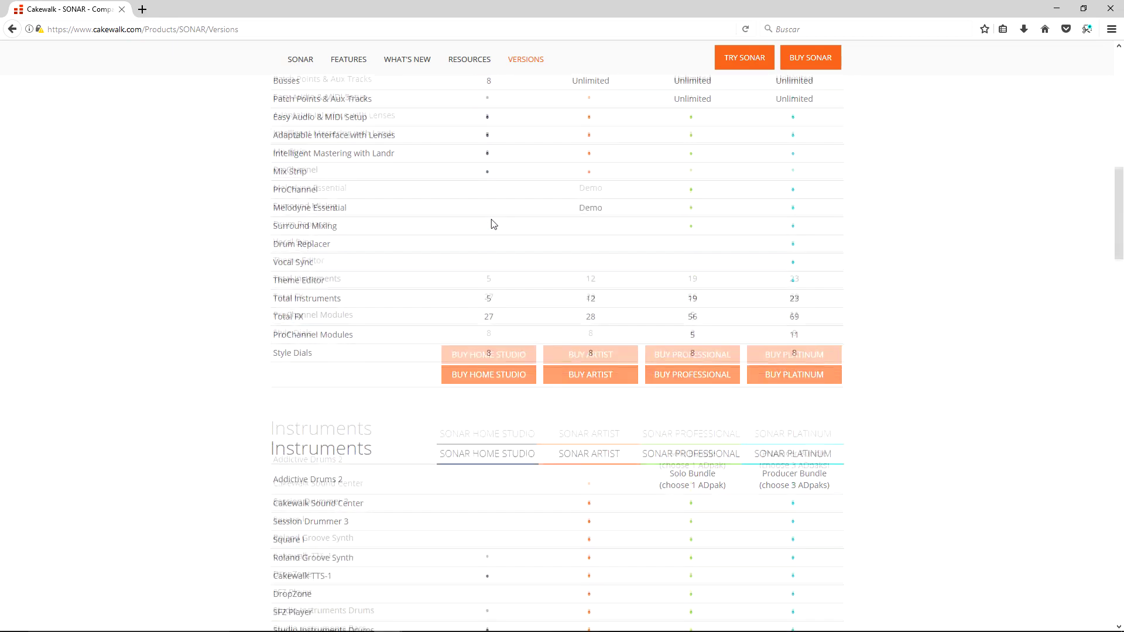
double_click(489, 240)
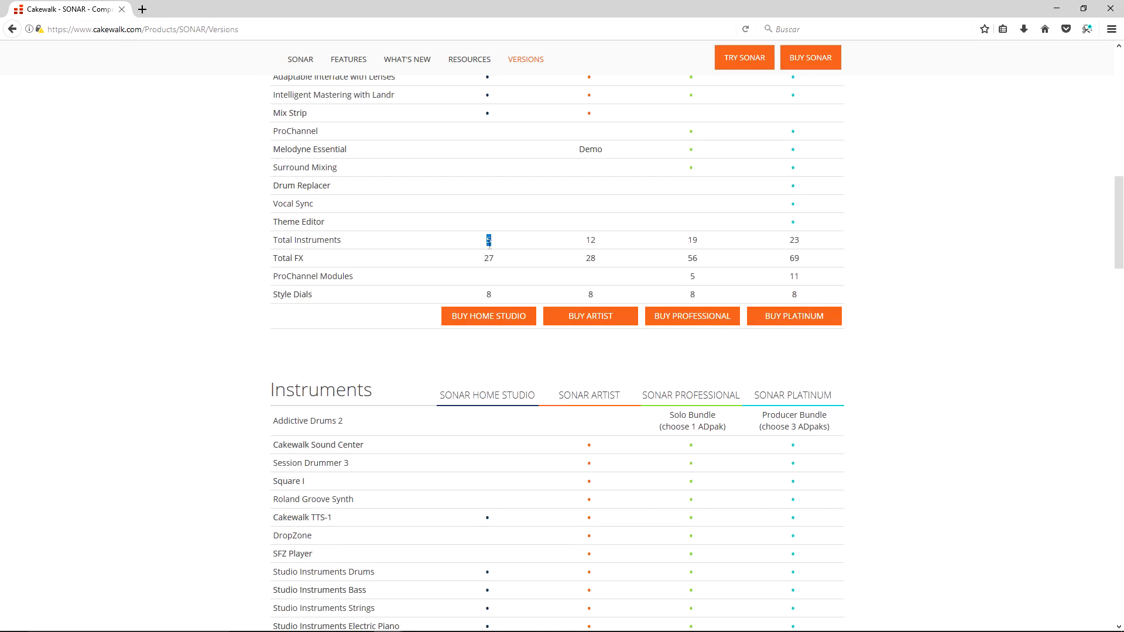
double_click(490, 258)
left_click(491, 256)
double_click(795, 259)
left_click_drag(796, 259, 799, 258)
scroll(797, 261, "up", 2)
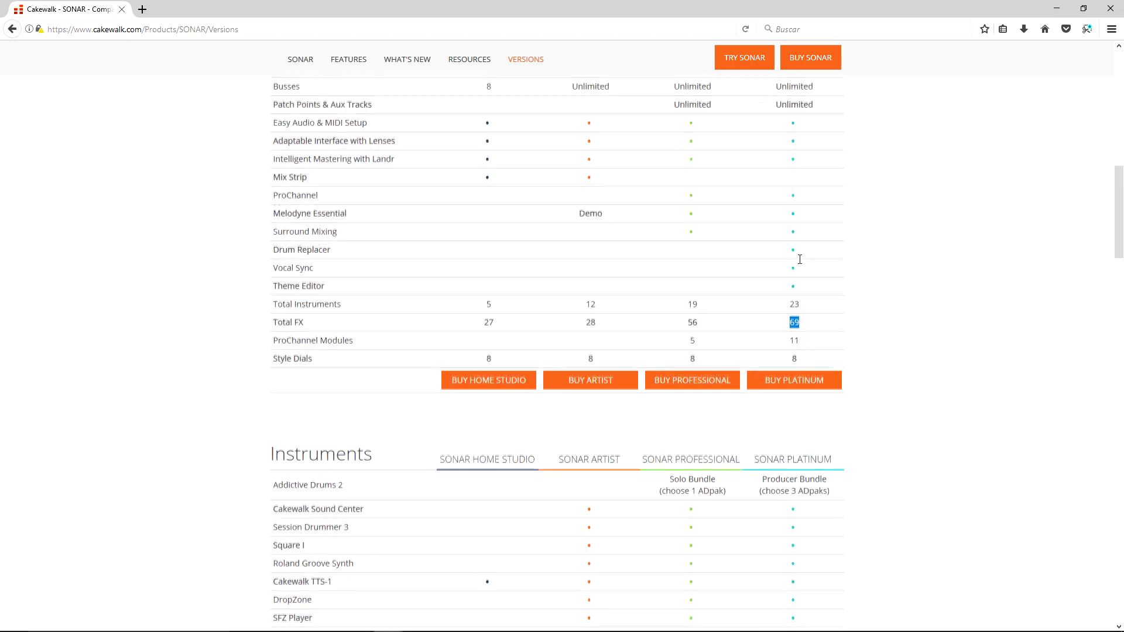
scroll(702, 304, "down", 2)
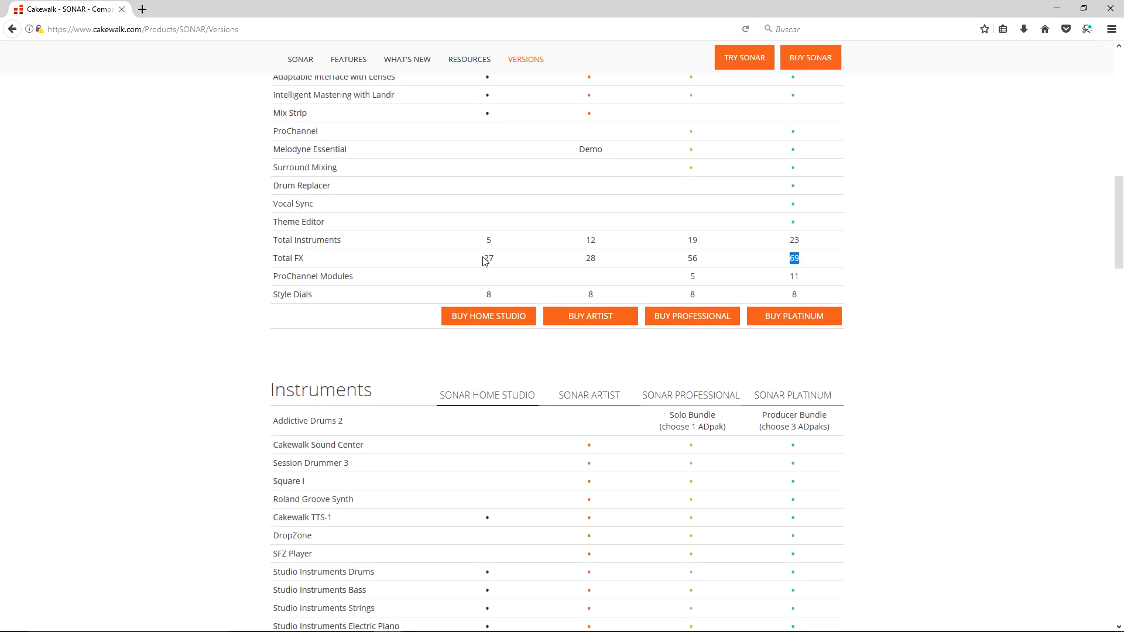
Examine which Instruments and Essential Suite effects come with SONAR Home Studio, including the Sonitus Reverb and Phase descriptions.
scroll(486, 262, "down", 5)
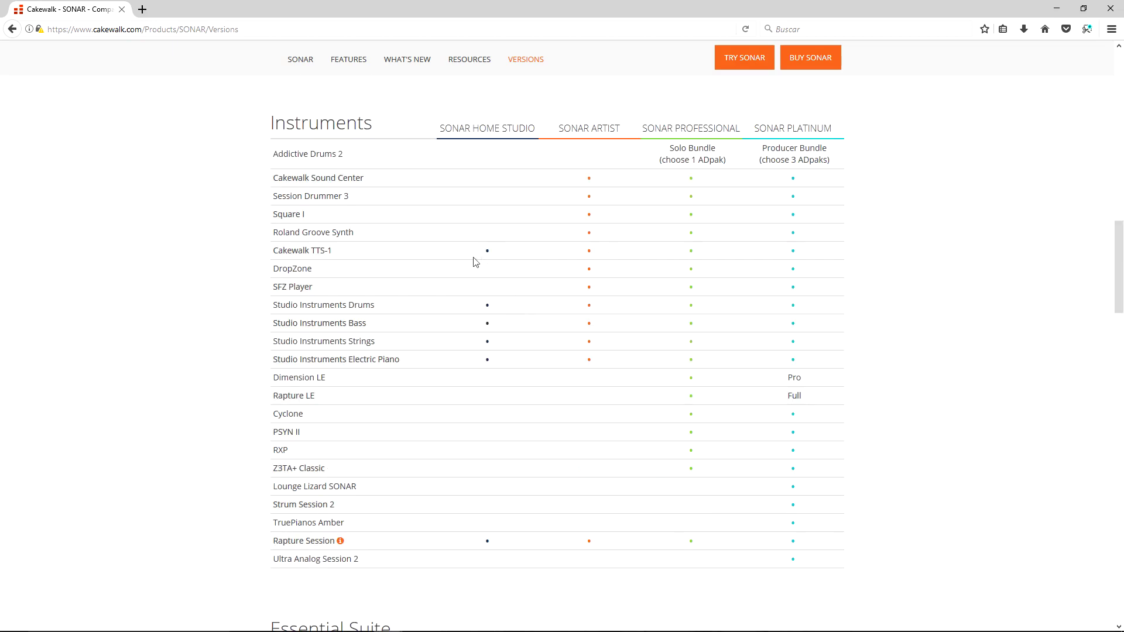
scroll(469, 311, "down", 3)
scroll(469, 312, "down", 5)
scroll(468, 310, "up", 1)
mouse_move(366, 193)
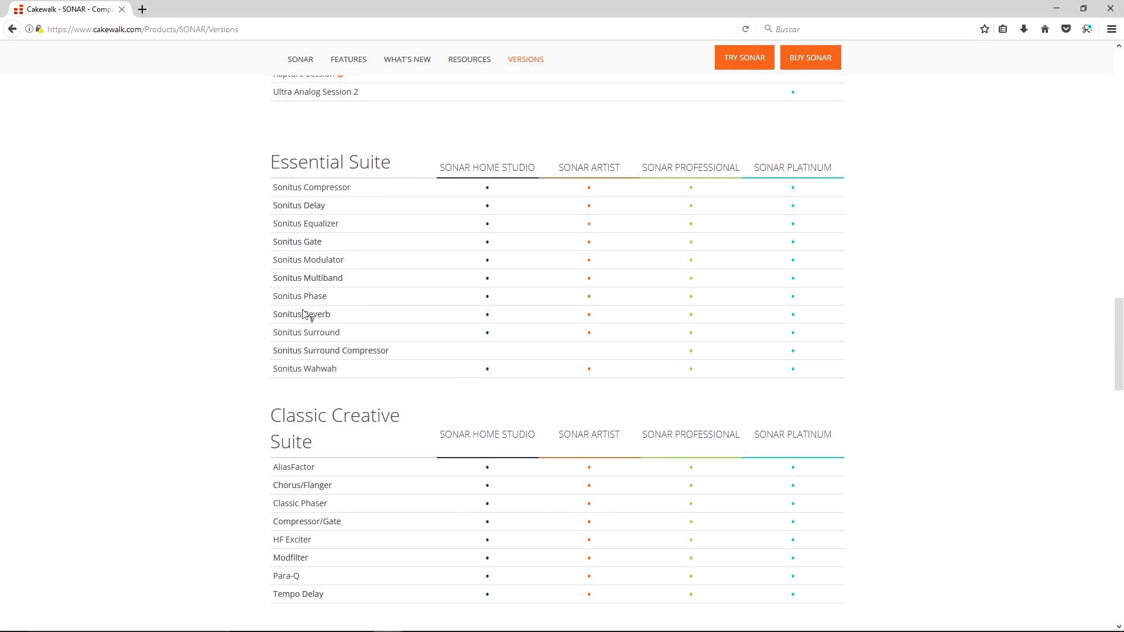
mouse_move(331, 329)
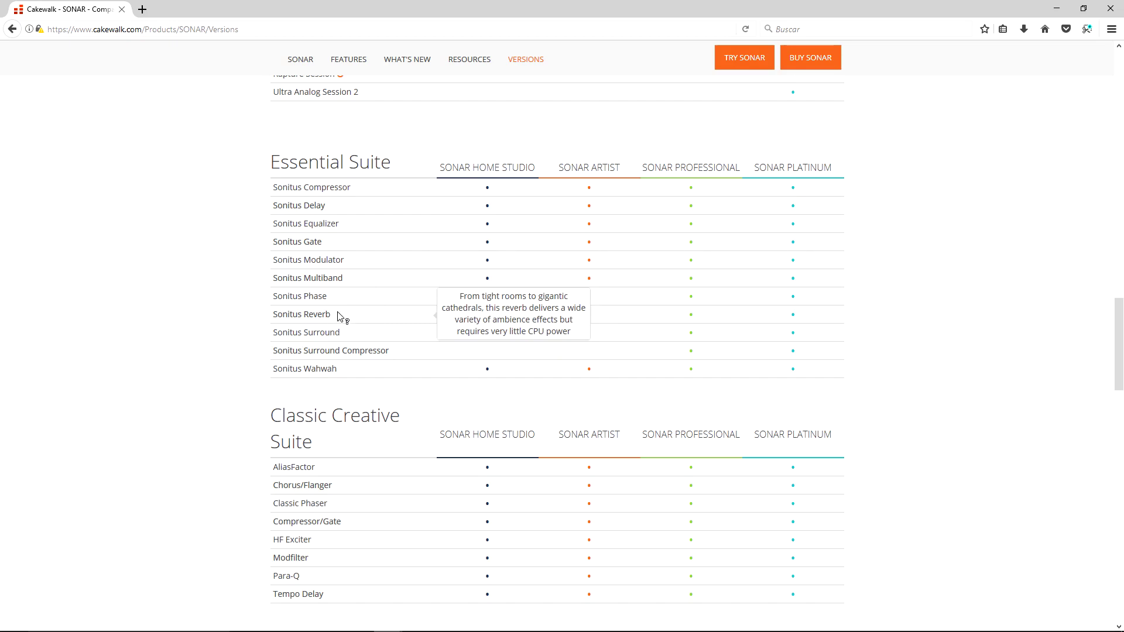
mouse_move(343, 302)
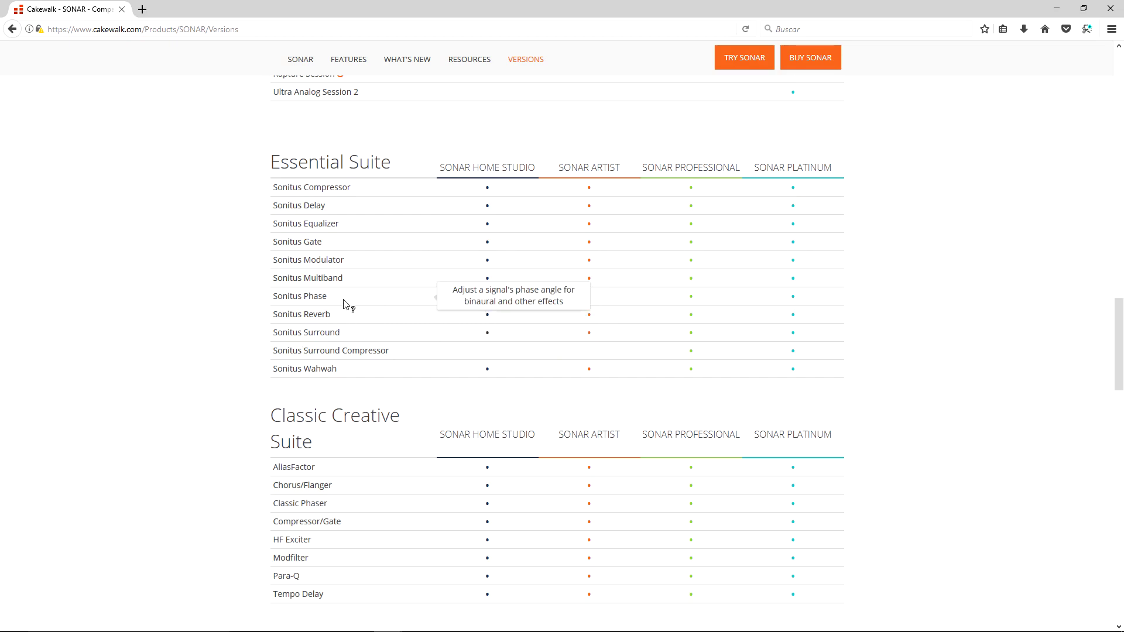
mouse_move(413, 242)
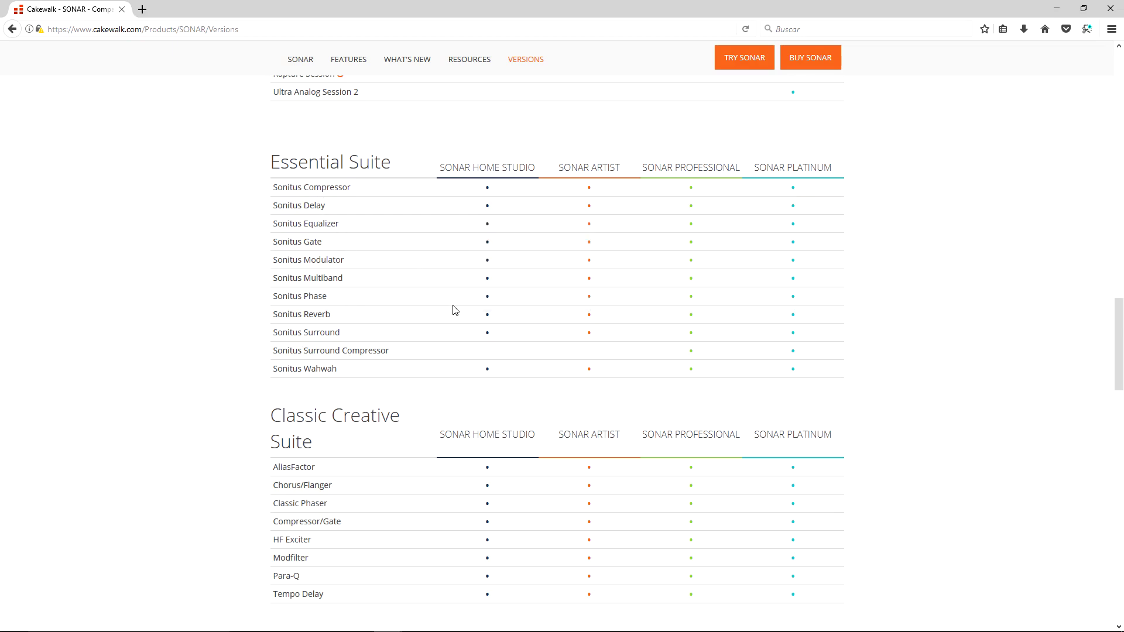
Review the remaining effect suites, ProChannel modules and Loop Content in the comparison for each SONAR version.
scroll(456, 310, "down", 5)
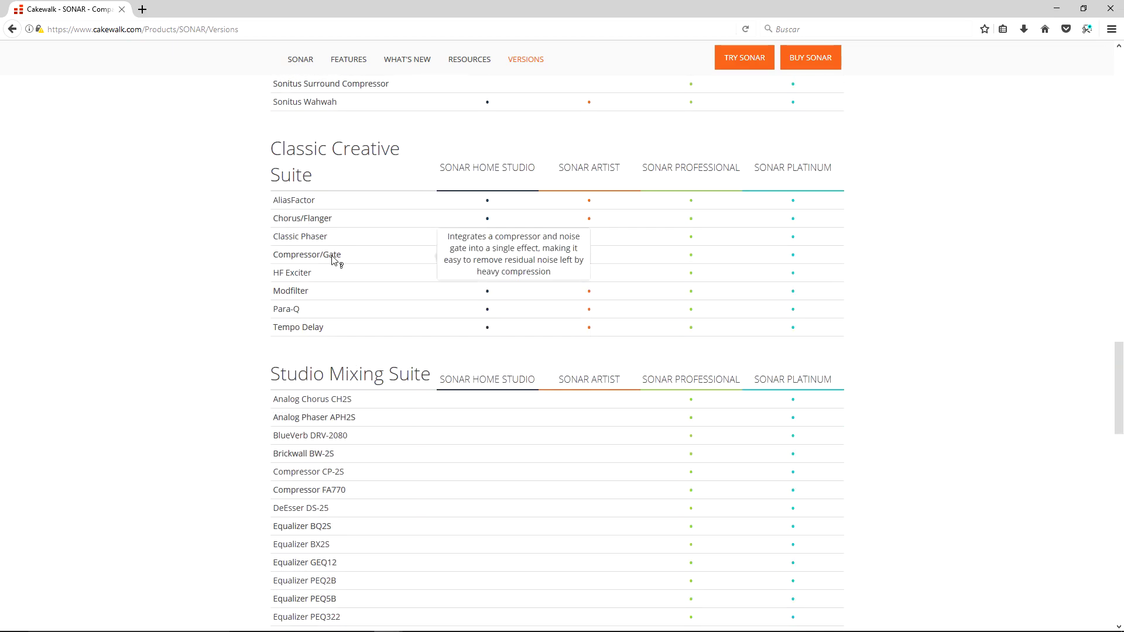
scroll(468, 254, "down", 4)
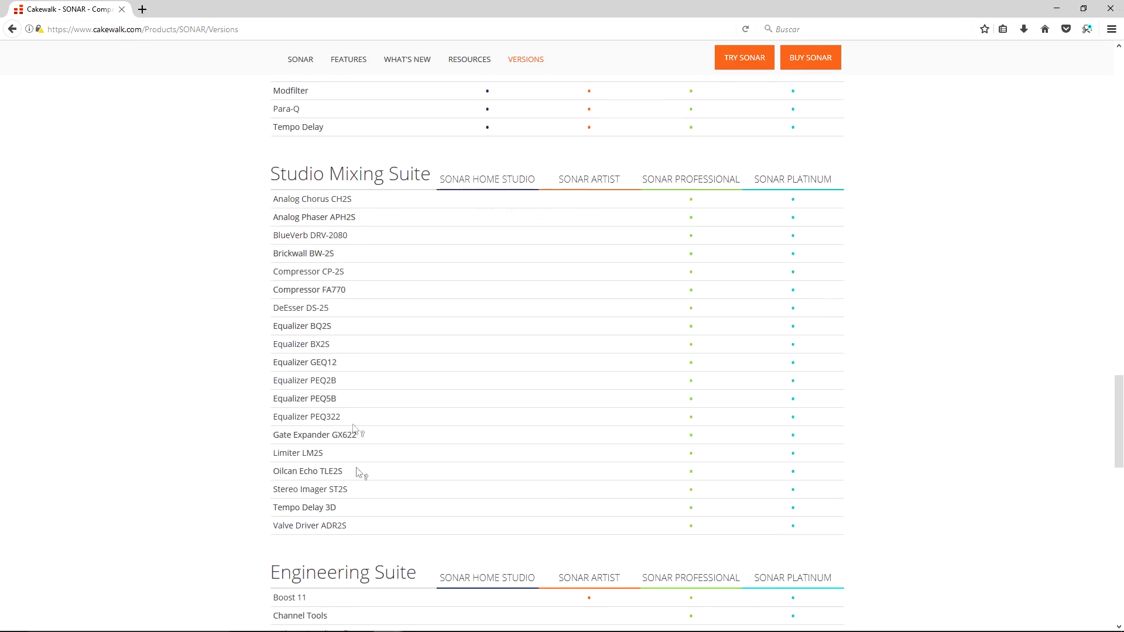
scroll(351, 316, "down", 6)
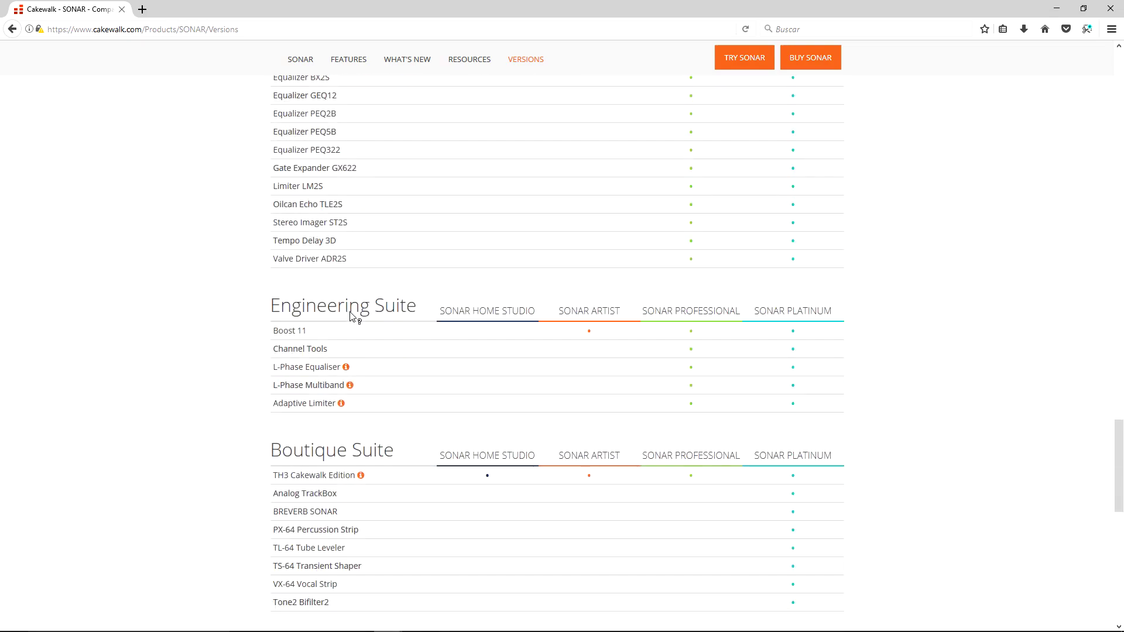
scroll(328, 304, "down", 5)
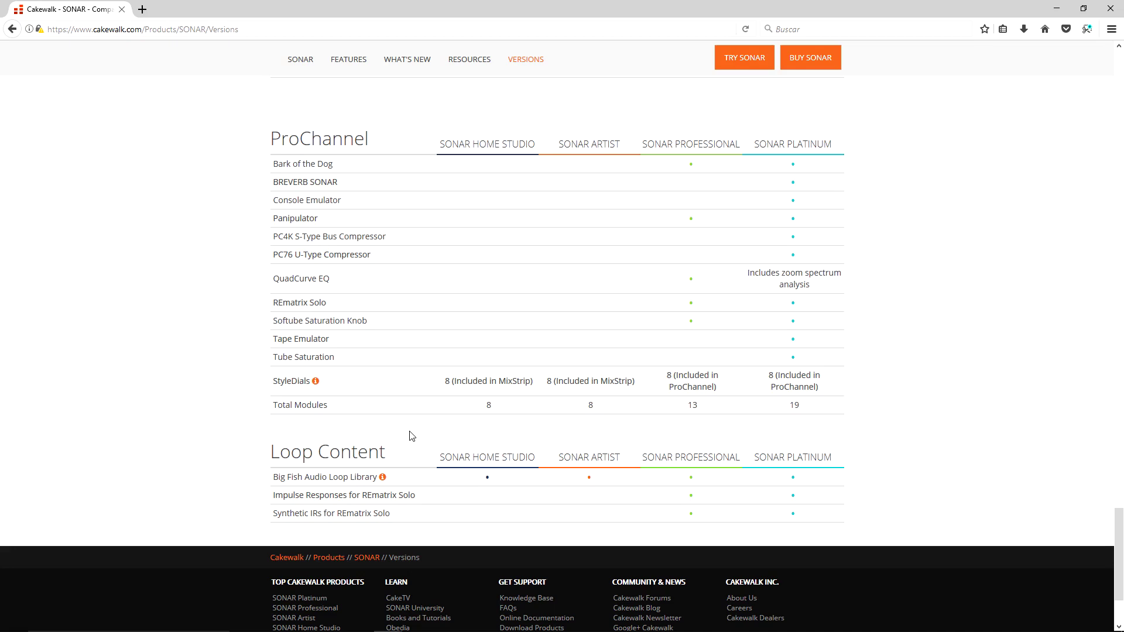
mouse_move(289, 484)
Recheck the Core Features table, and switch back to the SONAR Home Studio project.
left_click_drag(1119, 562, 1092, 175)
scroll(1093, 175, "down", 3)
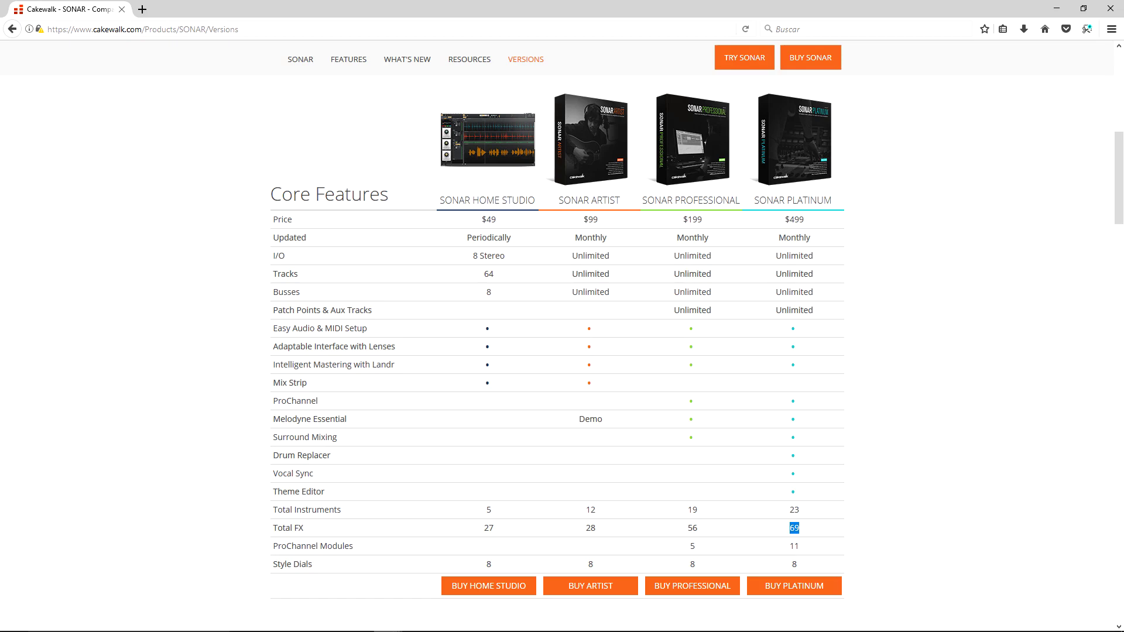
mouse_move(608, 627)
left_click(616, 622)
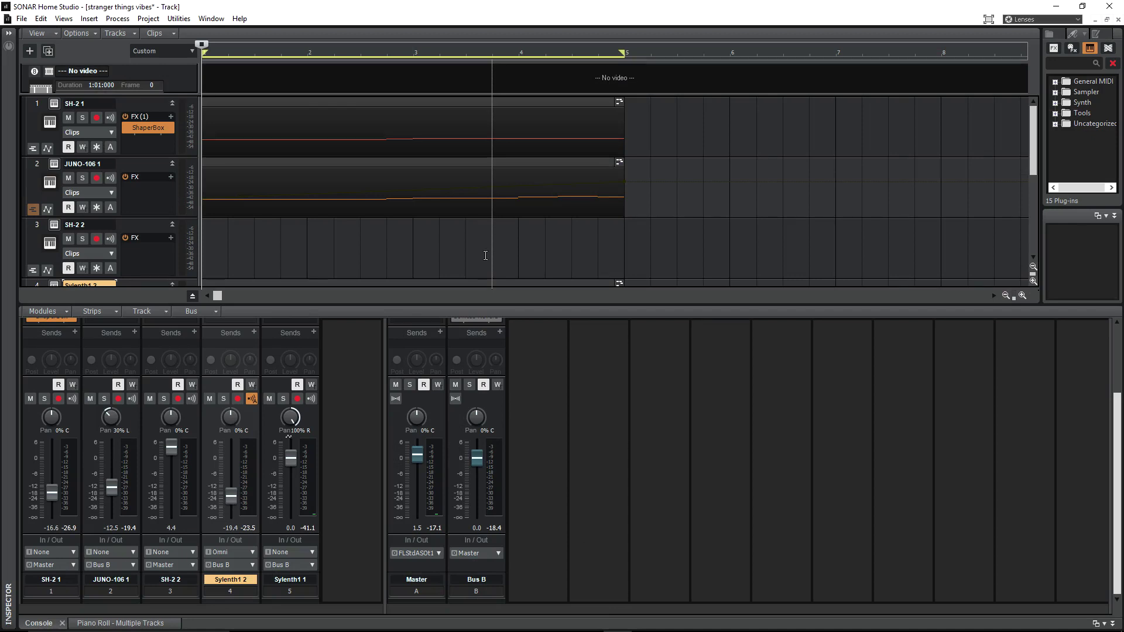
left_click(478, 262)
left_click(458, 284)
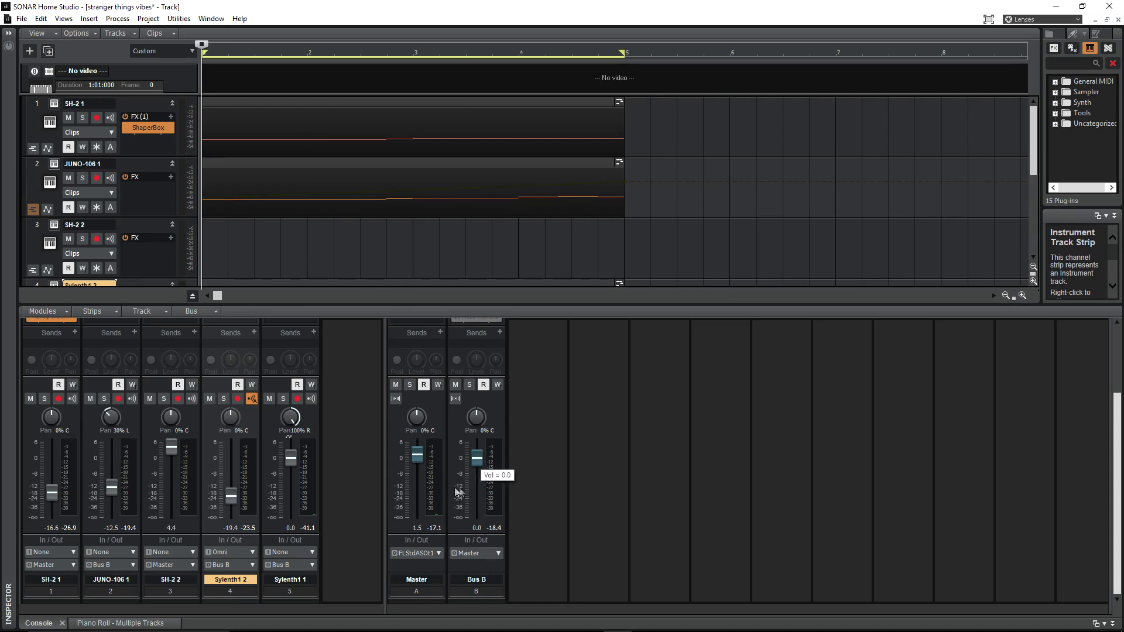
Enlarge the console to show the full channel strips, and inspect the Sonitus Reverb settings on Bus B.
key("2")
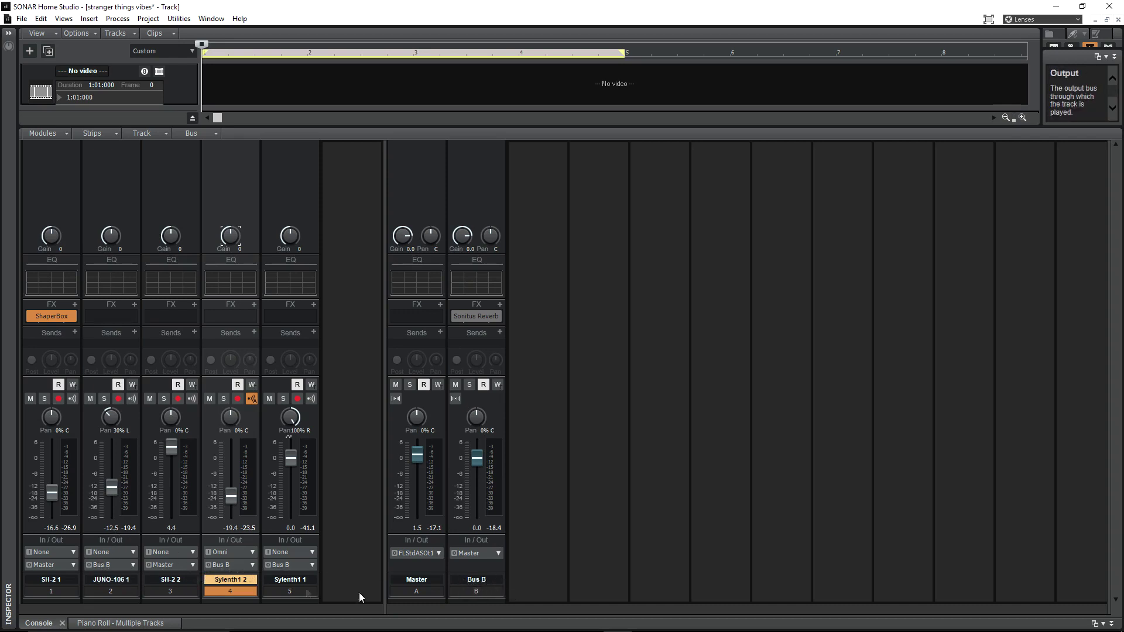
double_click(477, 316)
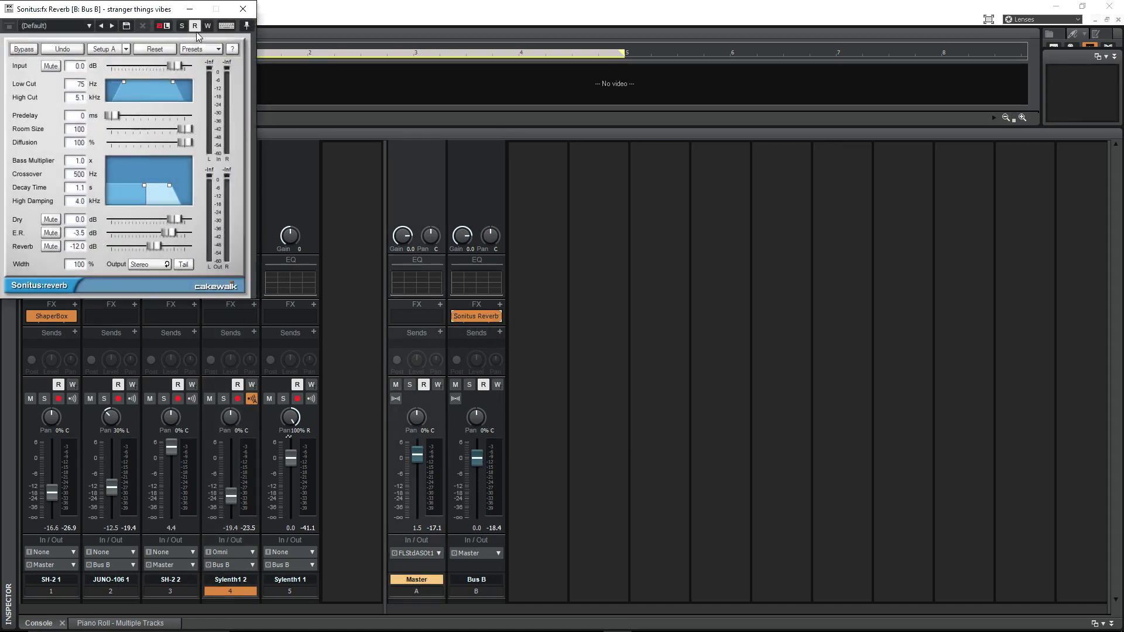
left_click_drag(111, 9, 663, 163)
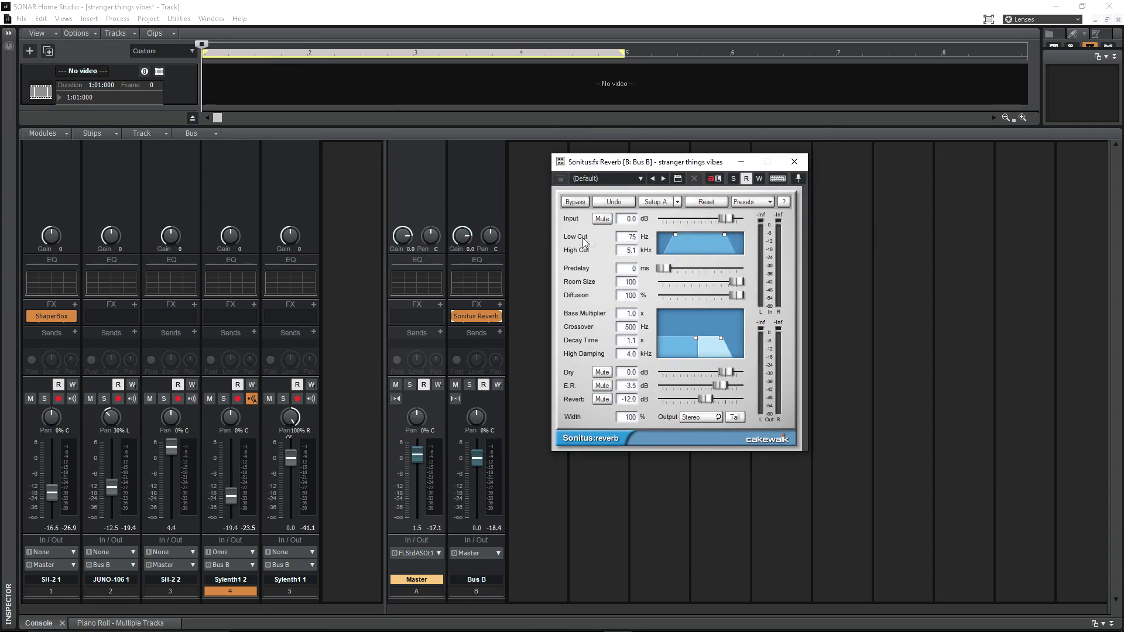
left_click(794, 162)
Enlarge the track view, and inspect the synth and the ShaperBox effect on the SH-2 1 track.
left_click_drag(357, 119, 337, 398)
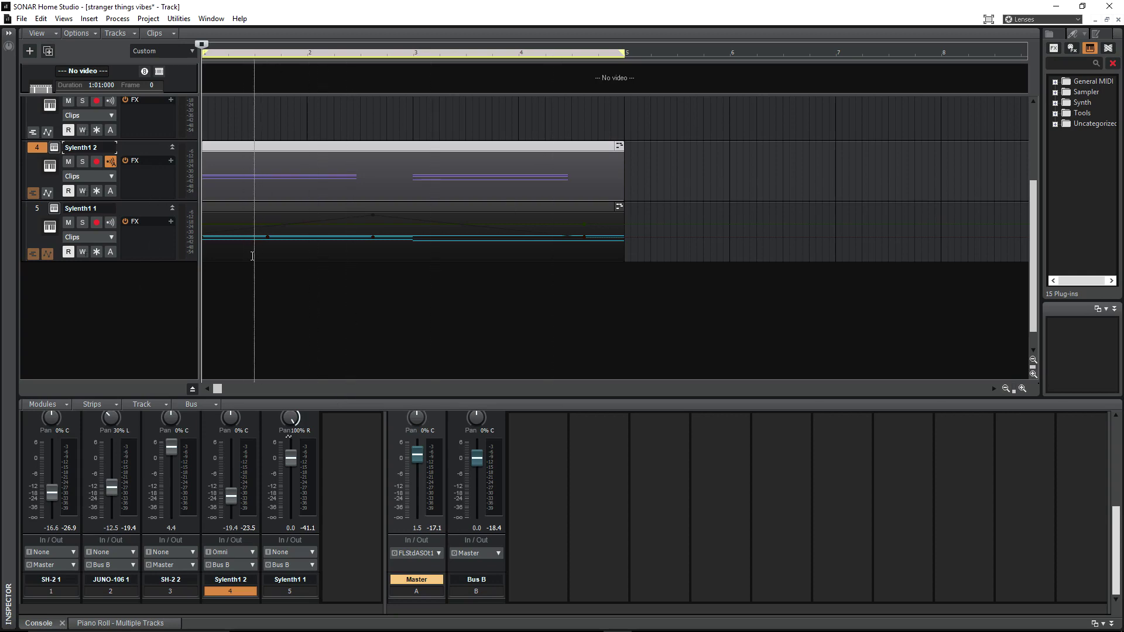
scroll(251, 256, "up", 4)
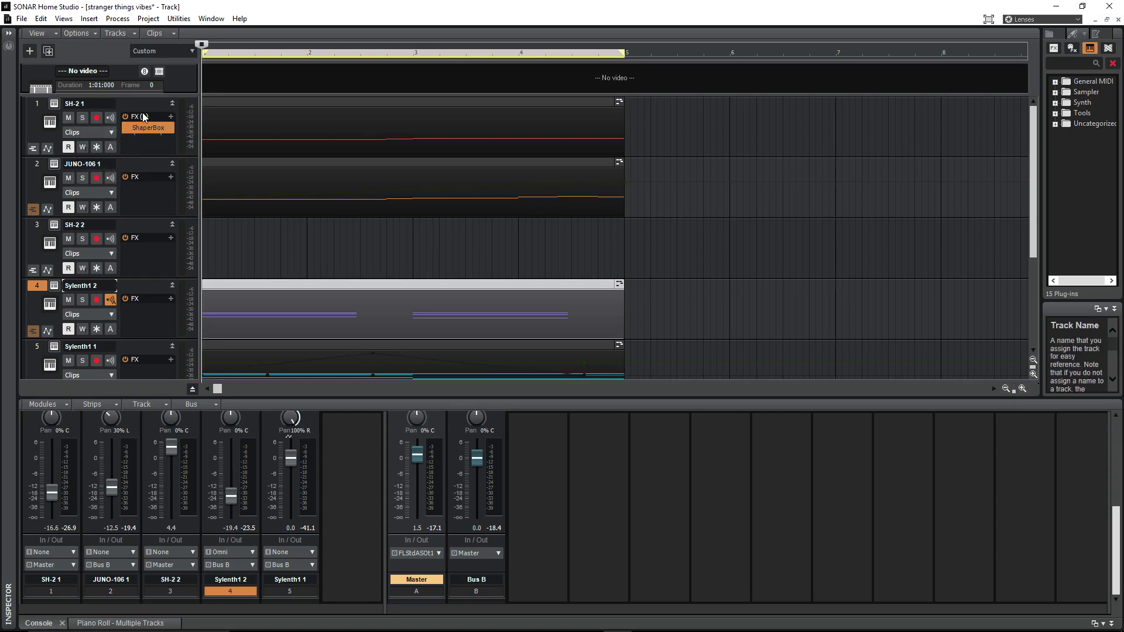
left_click(66, 103)
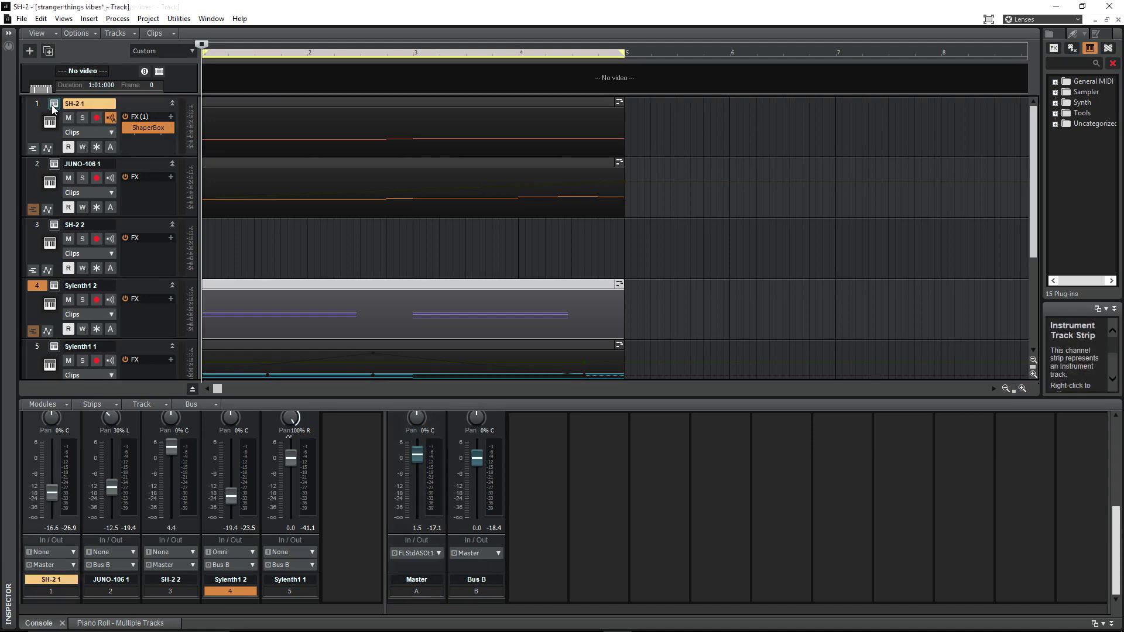
left_click(54, 103)
left_click(54, 103)
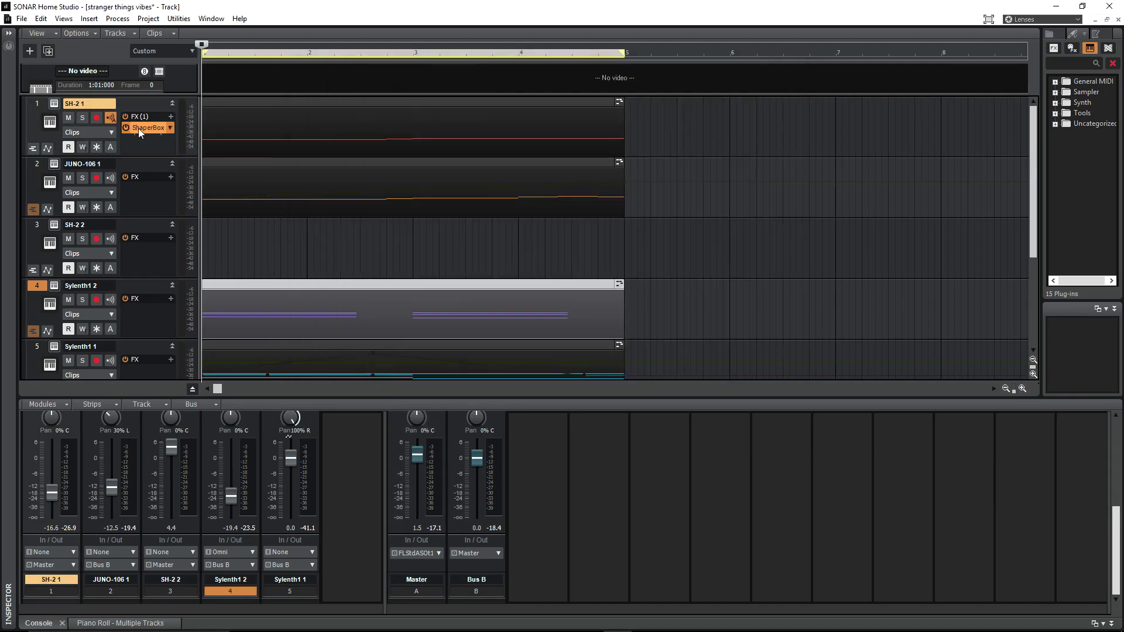
double_click(141, 128)
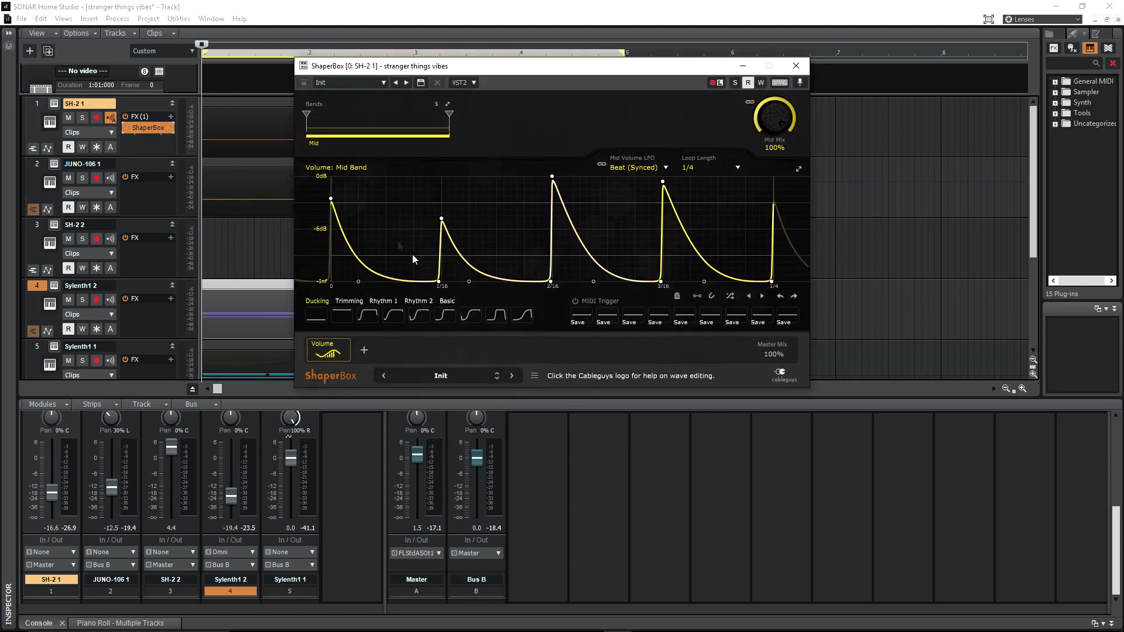
left_click(796, 66)
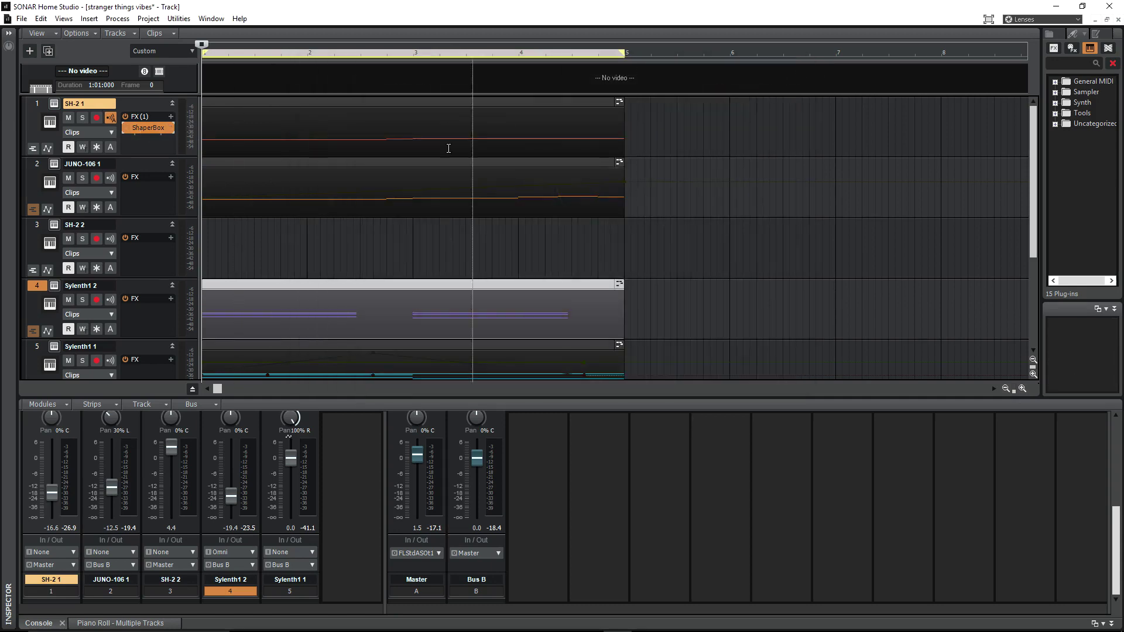
Inspect the instrument interfaces of the JUNO-106 1 and Sylenth1 2 tracks, closing each one after viewing.
left_click(57, 167)
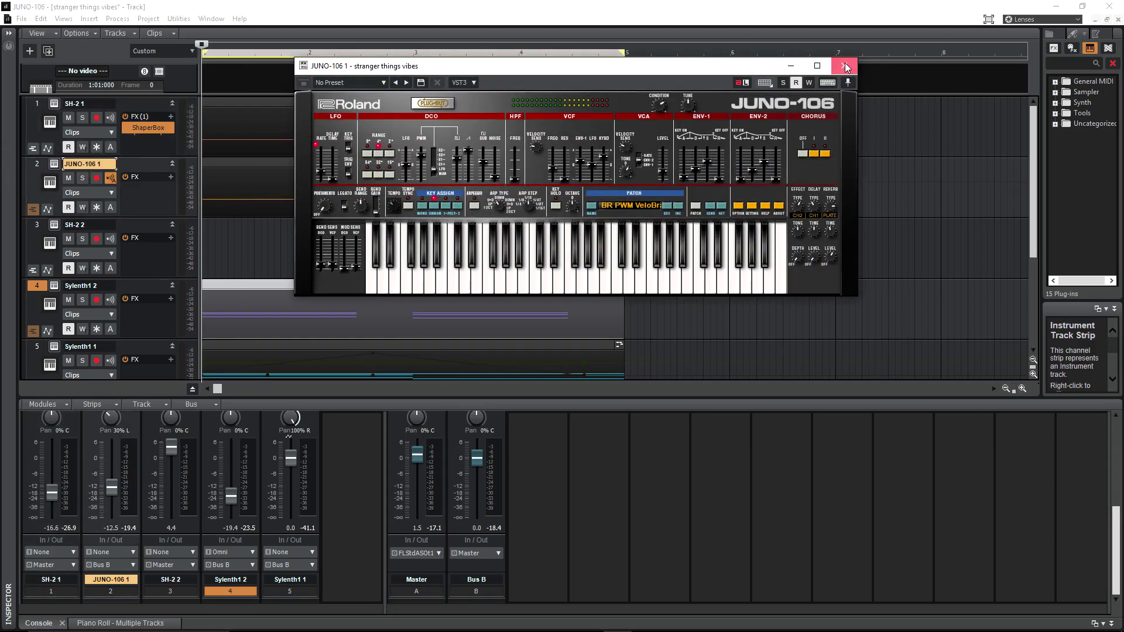
left_click(844, 66)
scroll(117, 234, "down", 3)
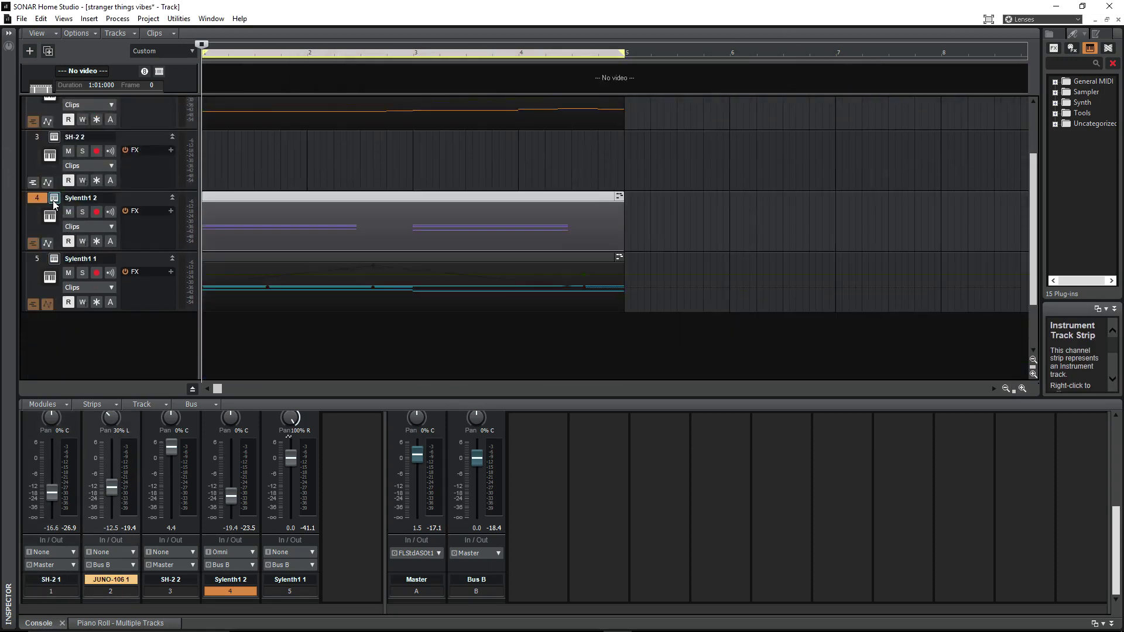
left_click(54, 199)
left_click(819, 61)
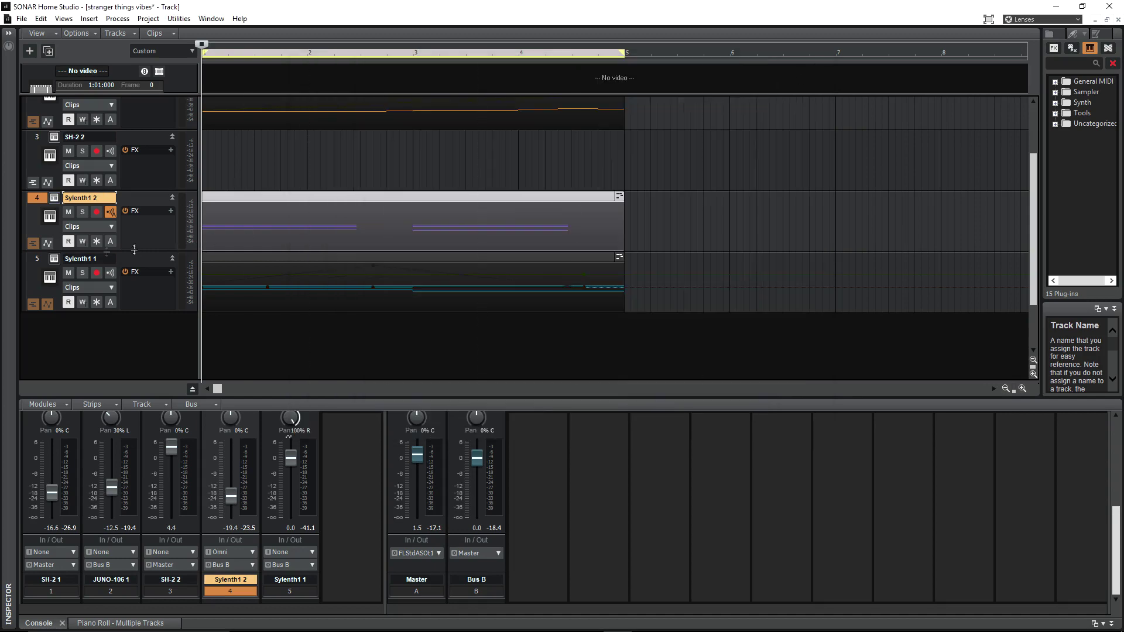
Inspect and close the instrument interface of the Sylenth1 1 track, and expand the Inspector to show its channel strips.
left_click(54, 260)
left_click(820, 61)
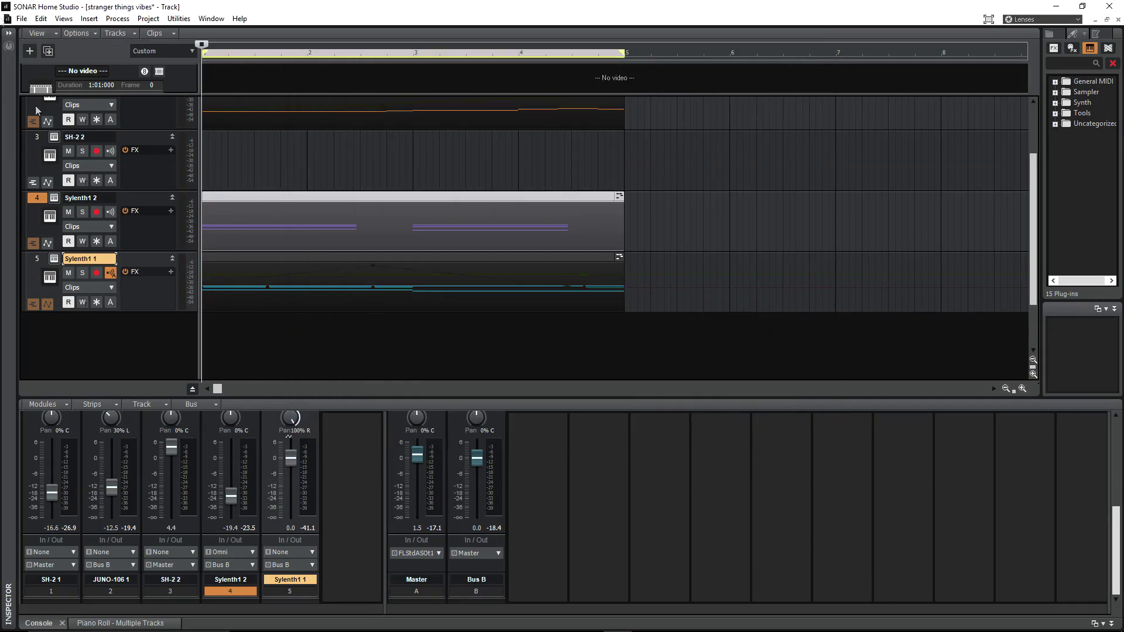
left_click(9, 33)
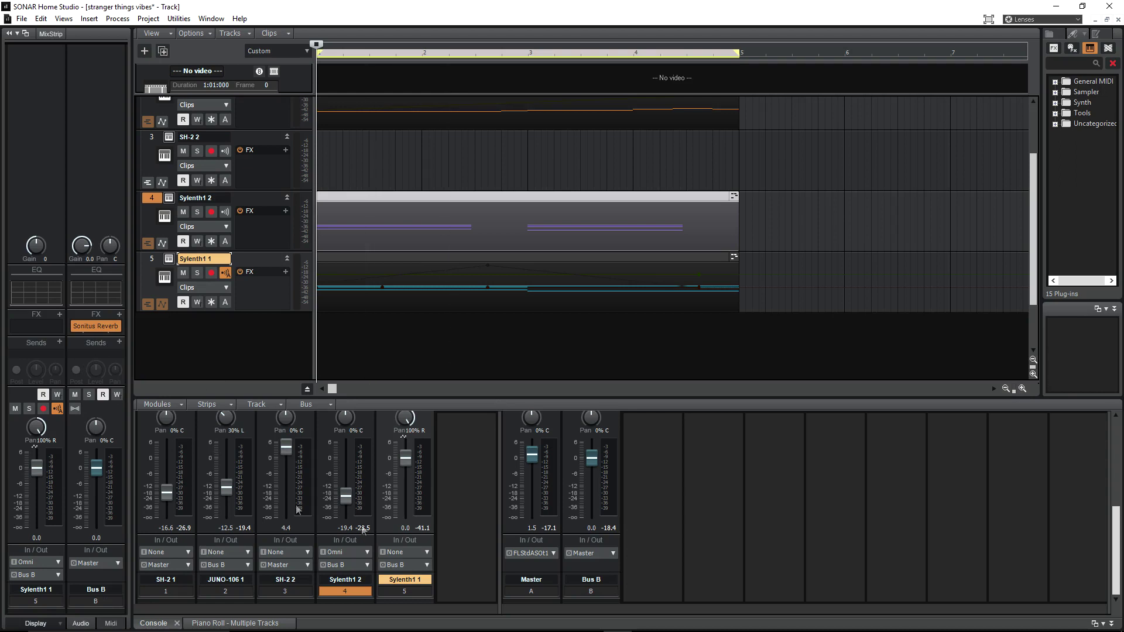
Examine the full channel strips in the Console view, and collapse the MultiDock to give the tracks more room.
left_click(63, 19)
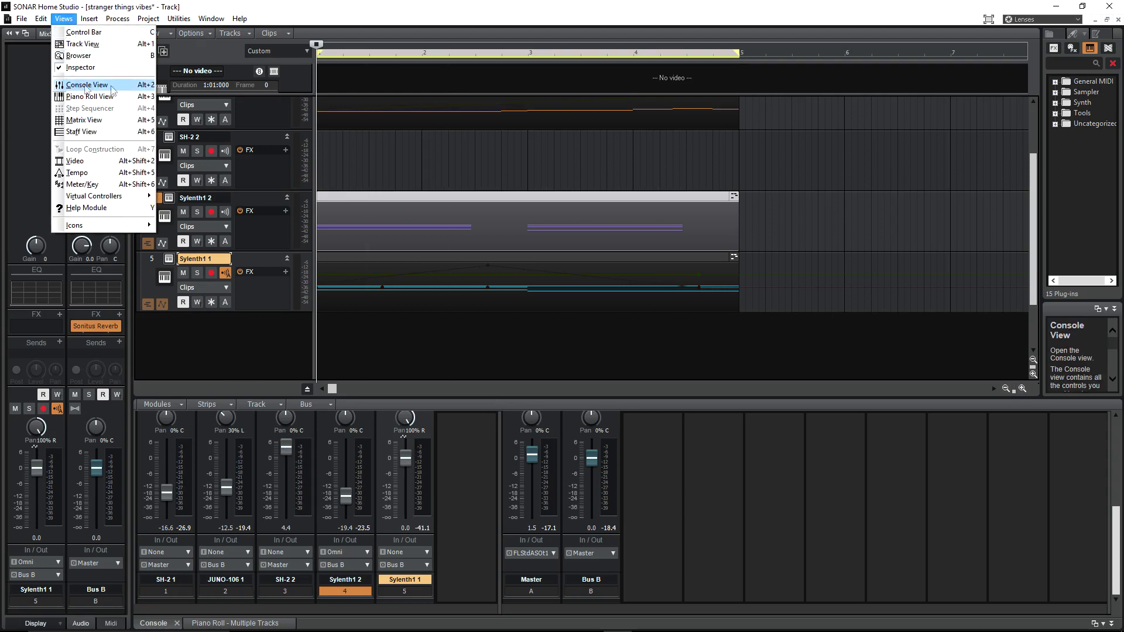
left_click(142, 87)
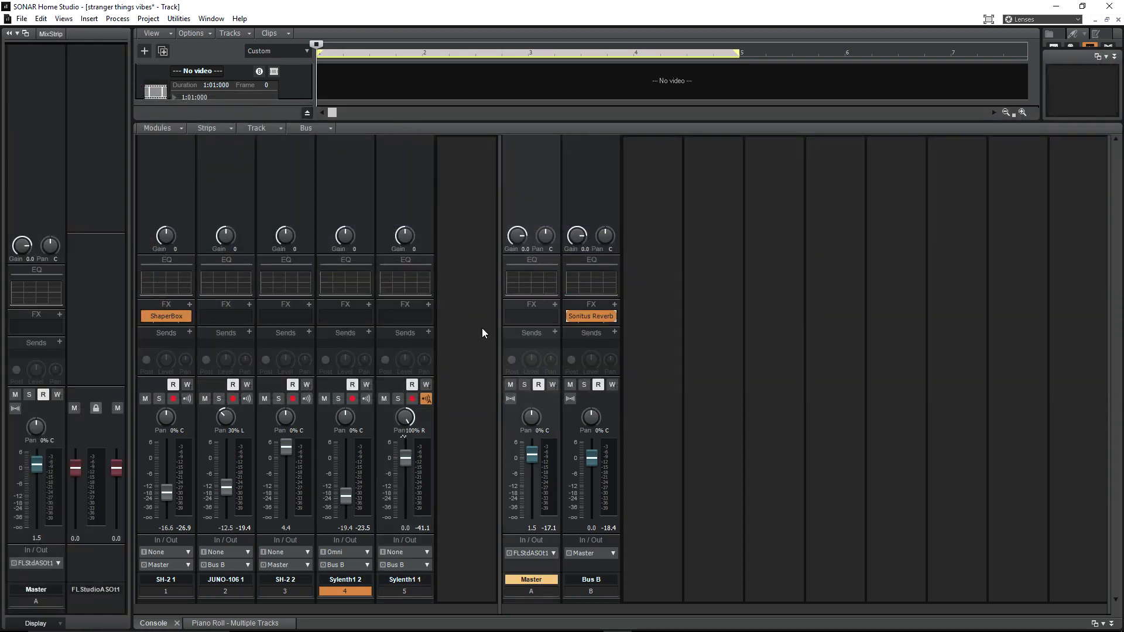
left_click(1110, 624)
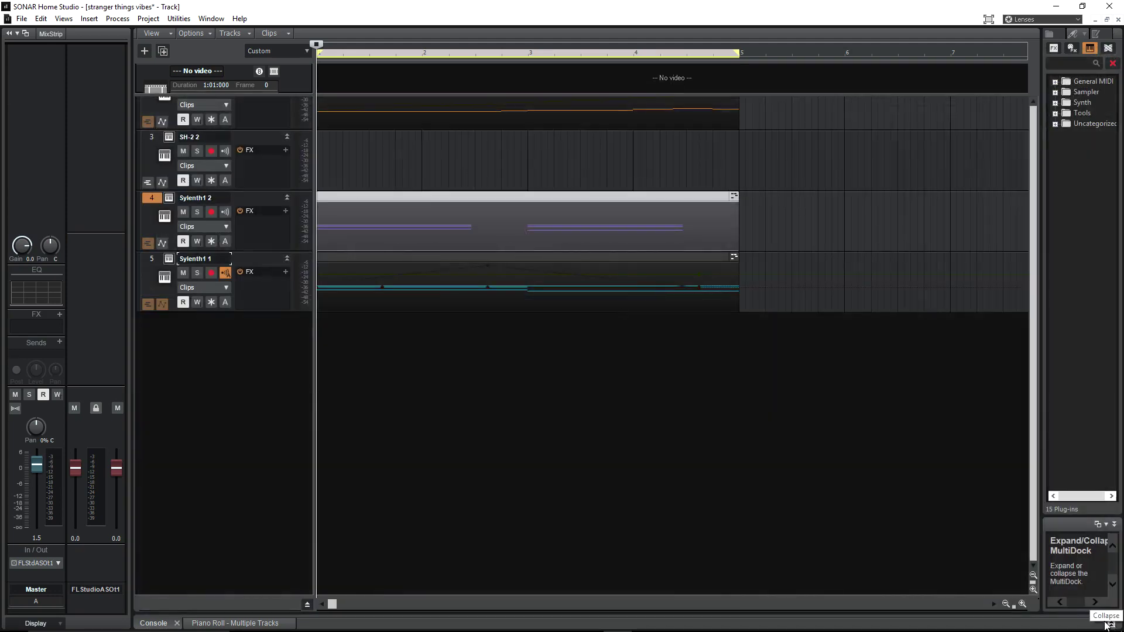
Examine the notes across the pitch range in the Piano Roll, and reduce its height to reveal the tracks.
left_click(220, 625)
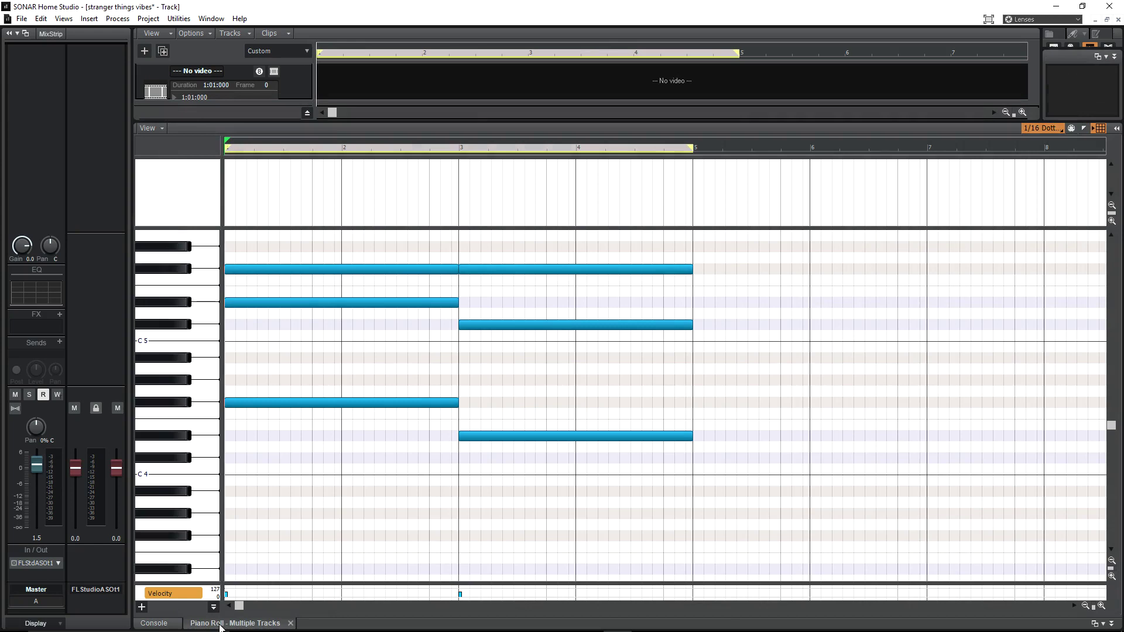
scroll(404, 459, "up", 3)
scroll(1013, 376, "down", 2)
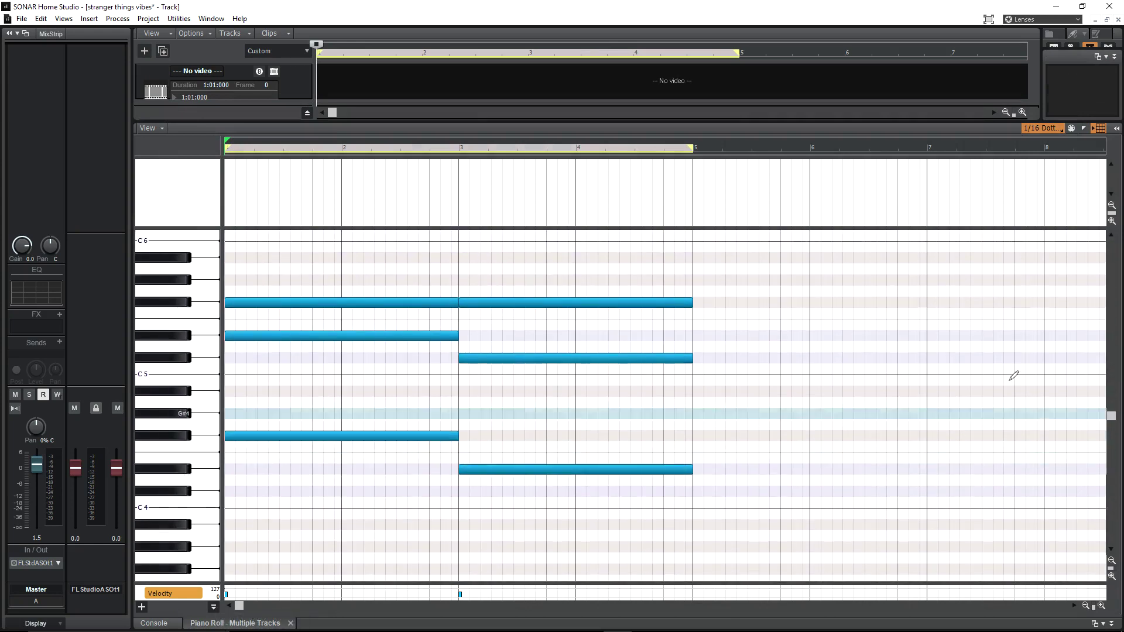
scroll(463, 504, "up", 5)
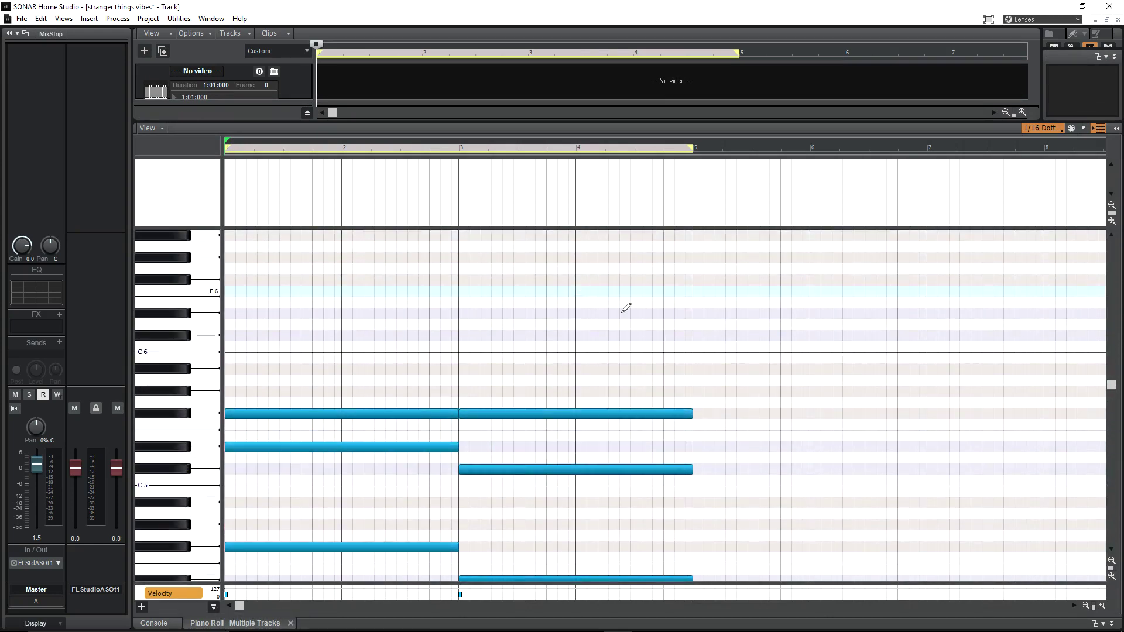
scroll(627, 307, "up", 7)
scroll(627, 306, "down", 5)
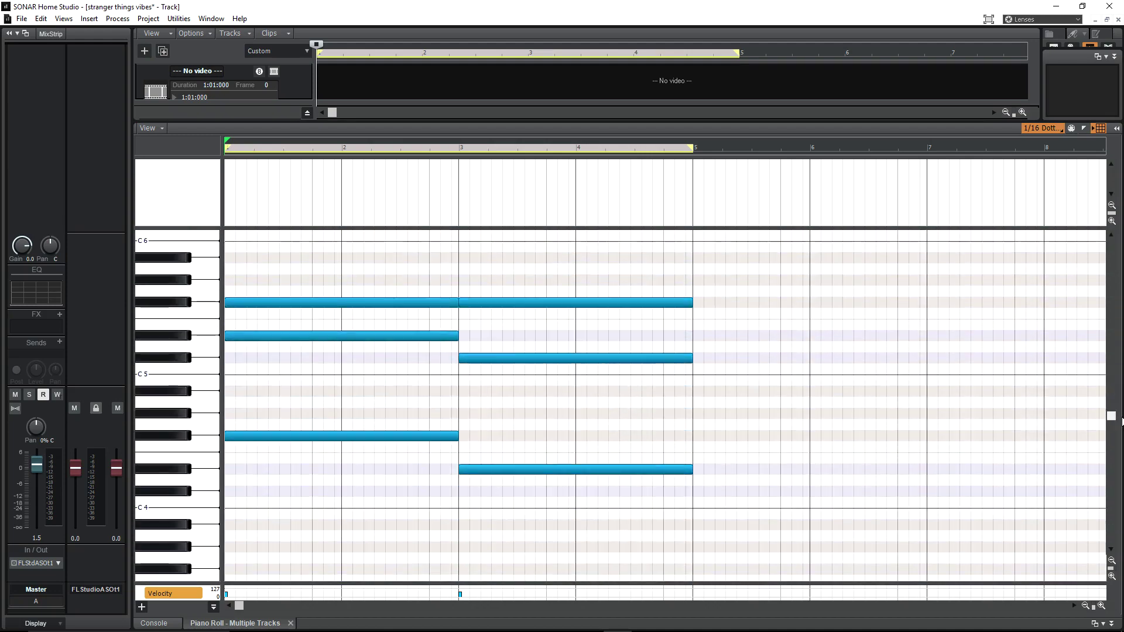
key("shift+d")
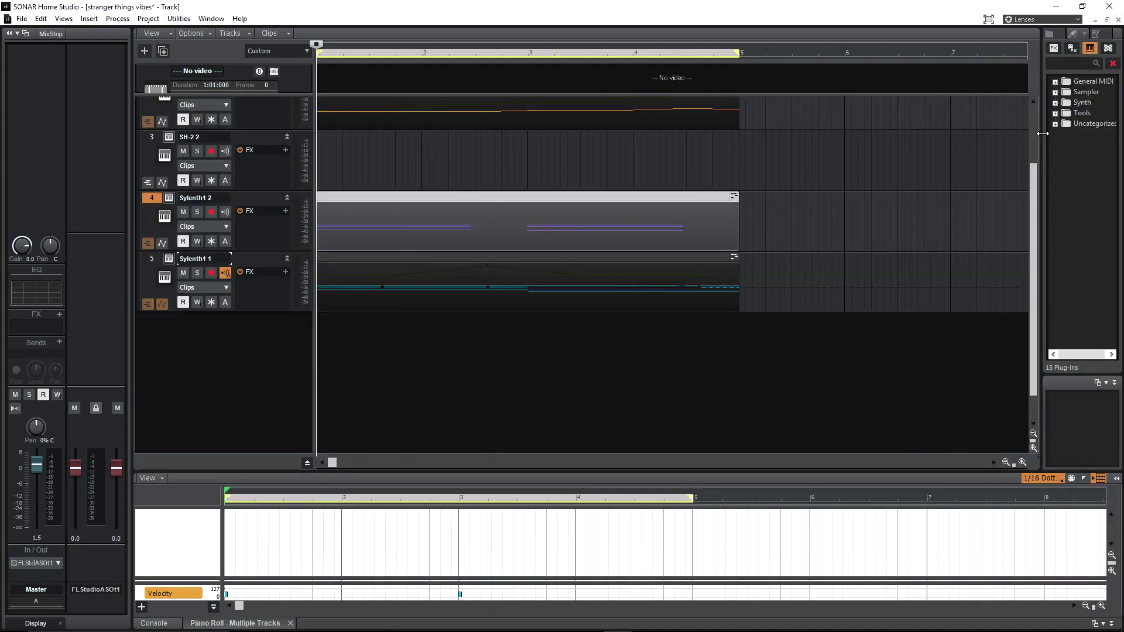
Widen the browser, add Serum from the Uncategorized instruments as a new track, and audition a note before closing its interface.
left_click_drag(1037, 130, 853, 128)
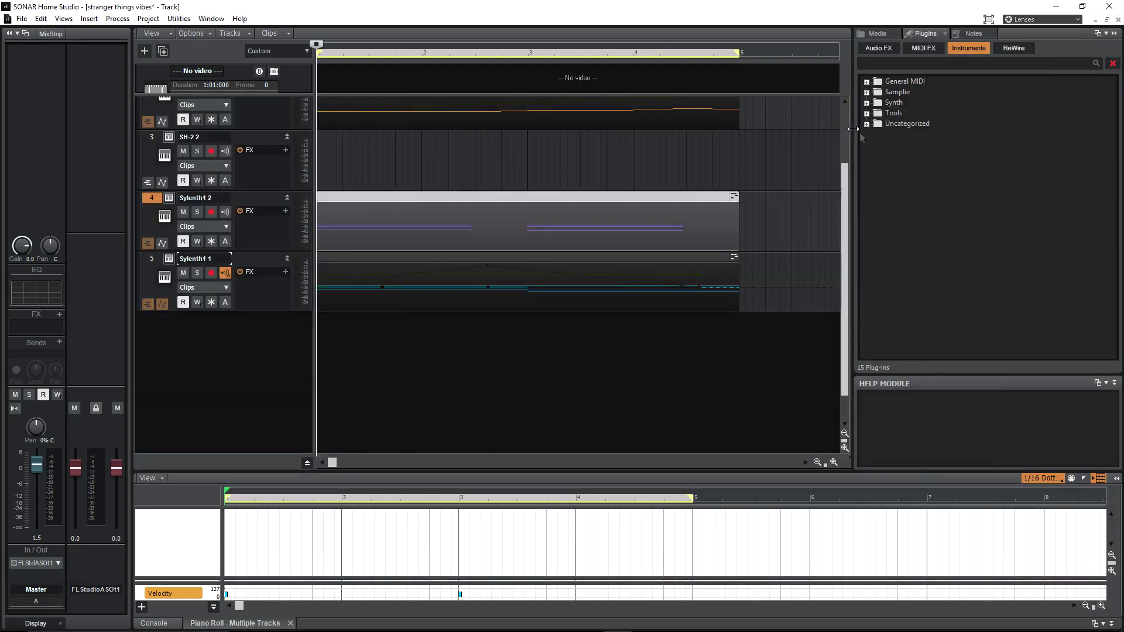
left_click(867, 124)
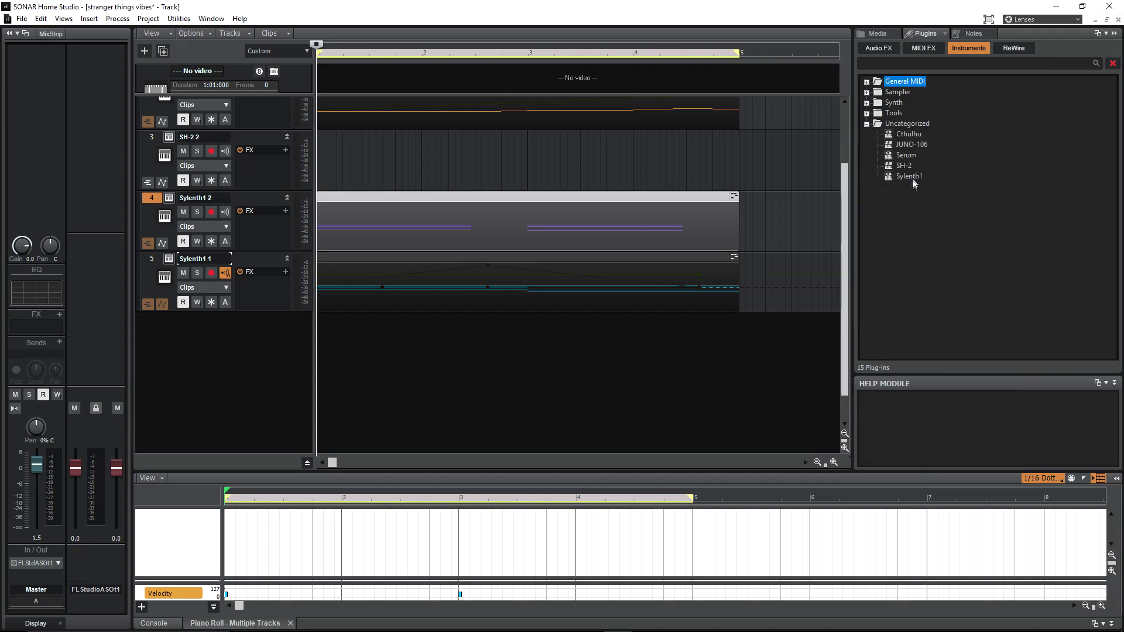
left_click_drag(907, 160, 187, 341)
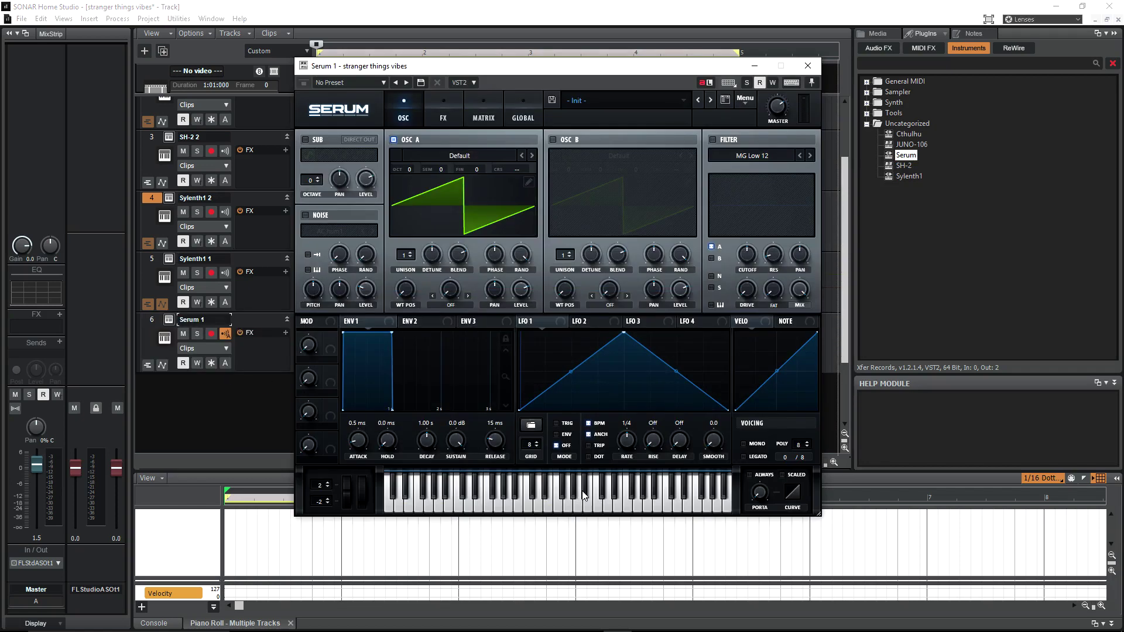
left_click(552, 501)
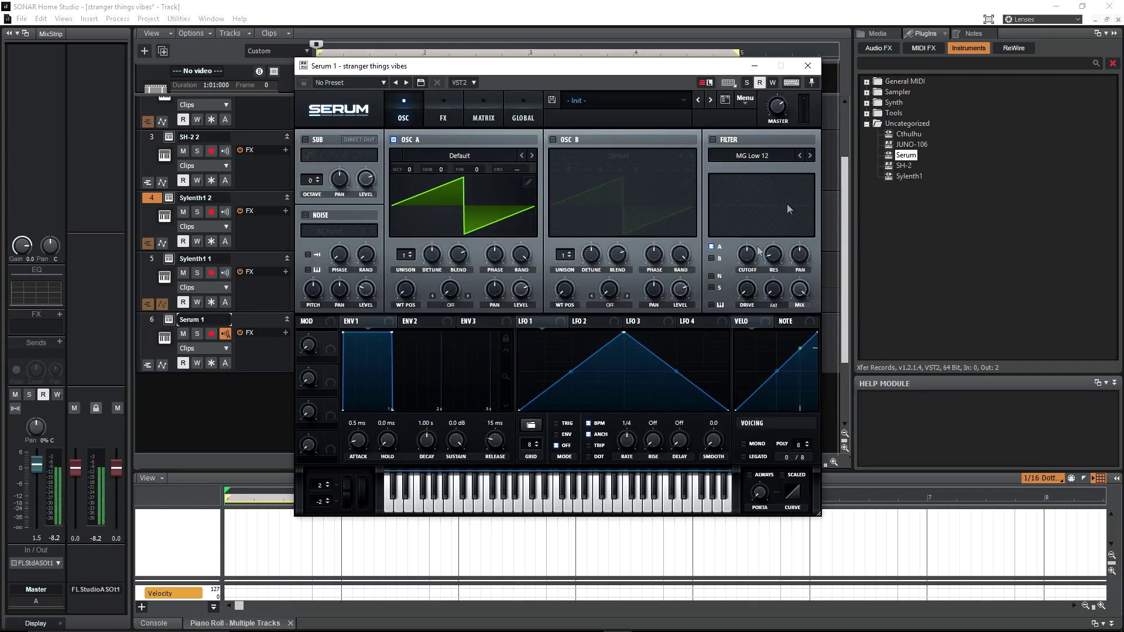
left_click(807, 65)
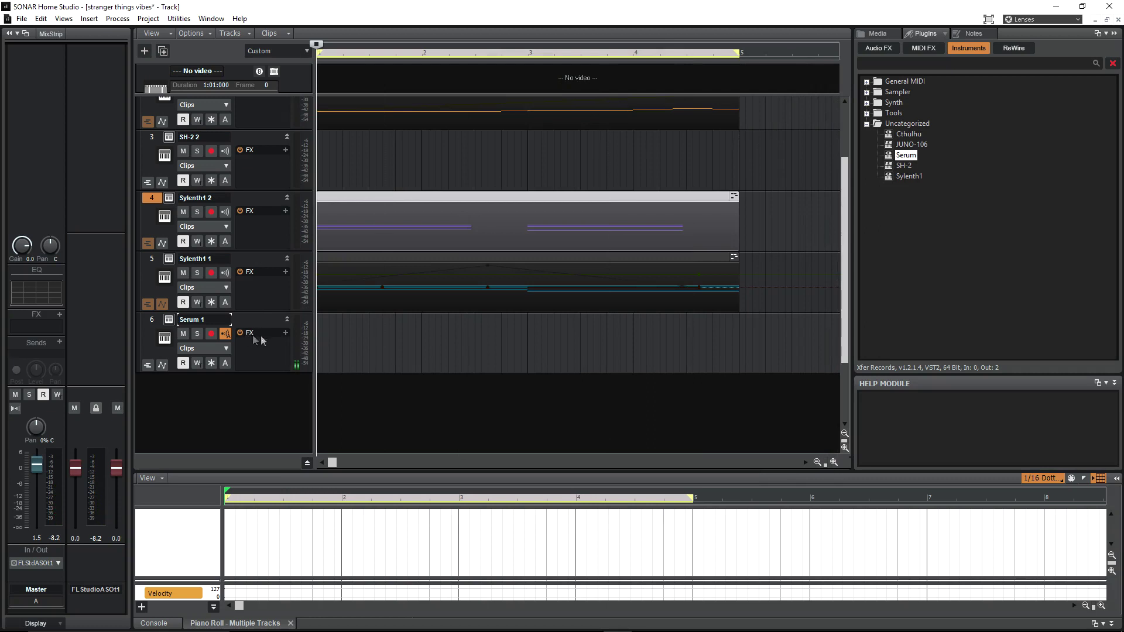
Insert the Neutron 2 audio effect on the Serum 1 track, and close its window.
left_click(285, 333)
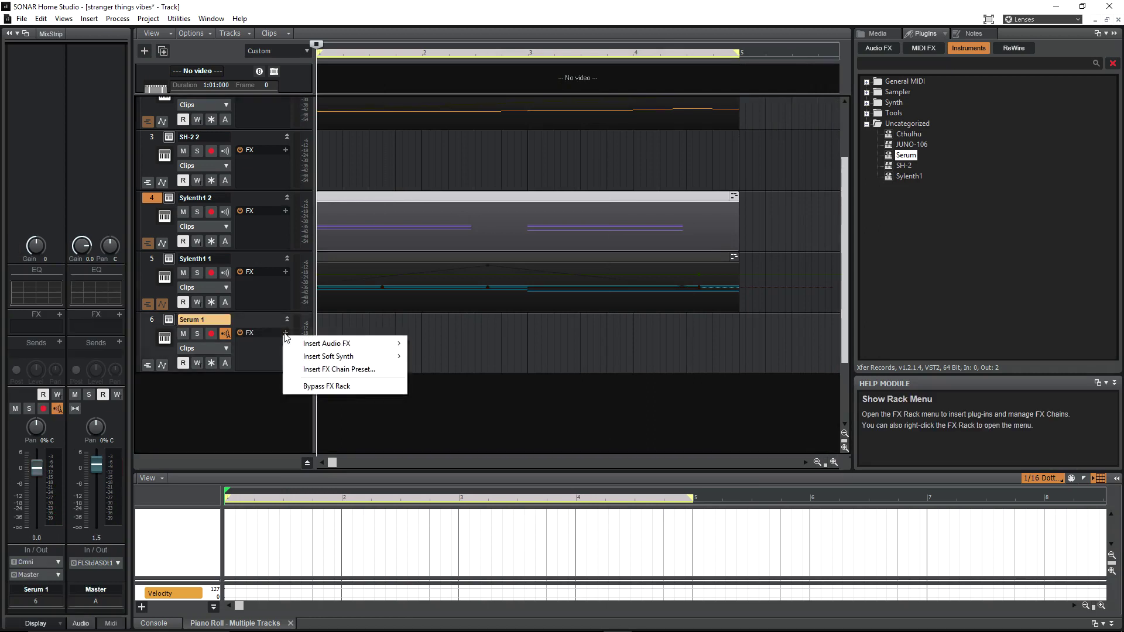
mouse_move(365, 346)
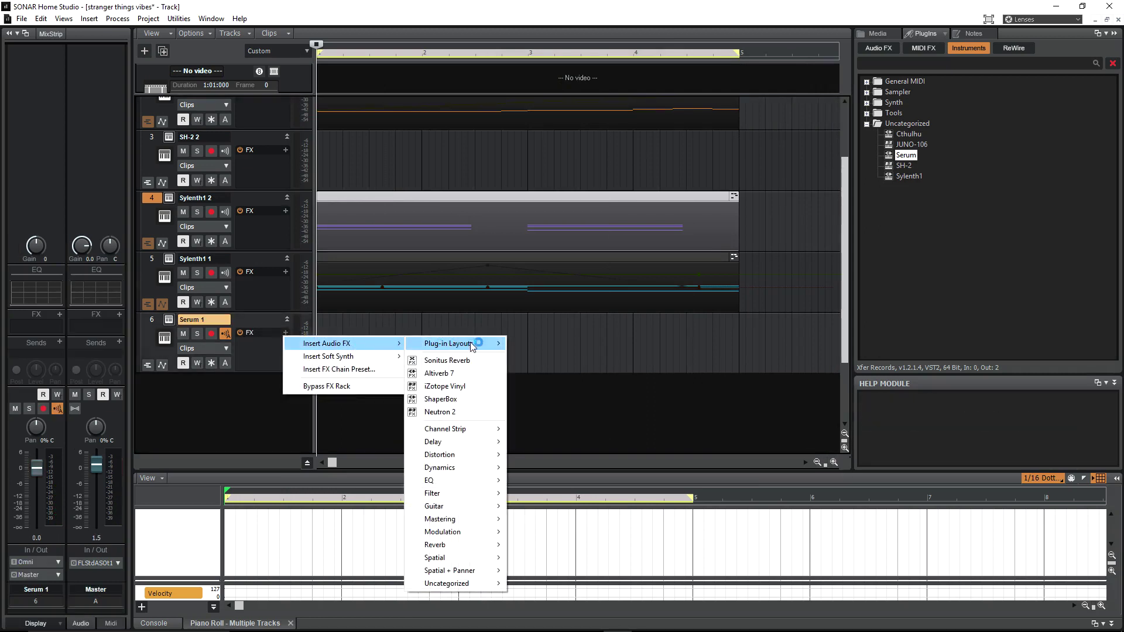
left_click(455, 412)
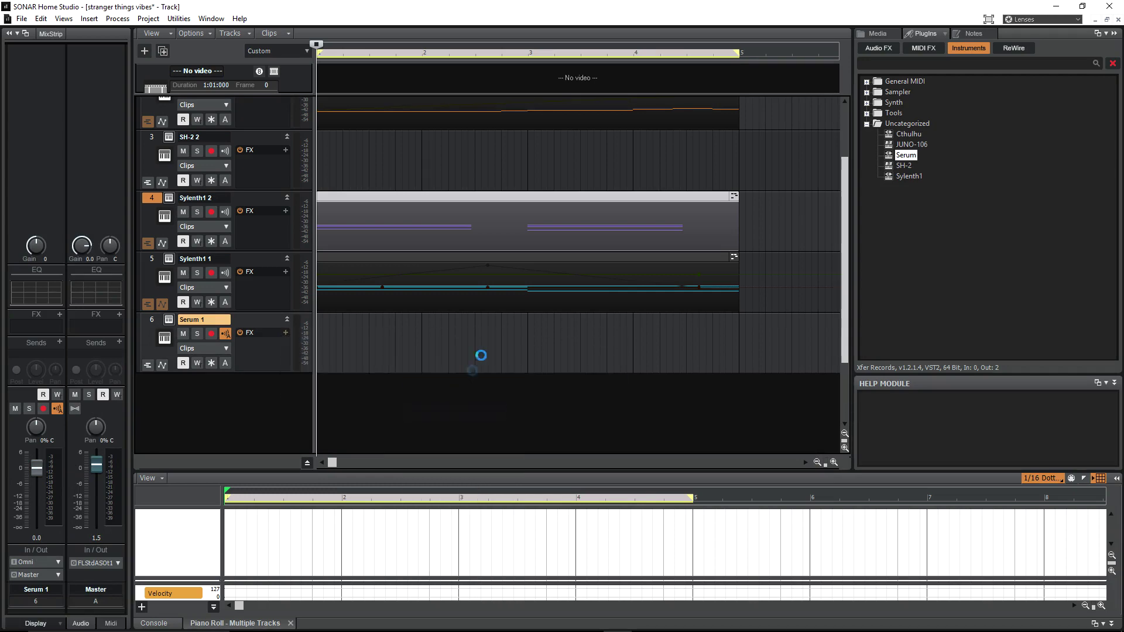
left_click(867, 66)
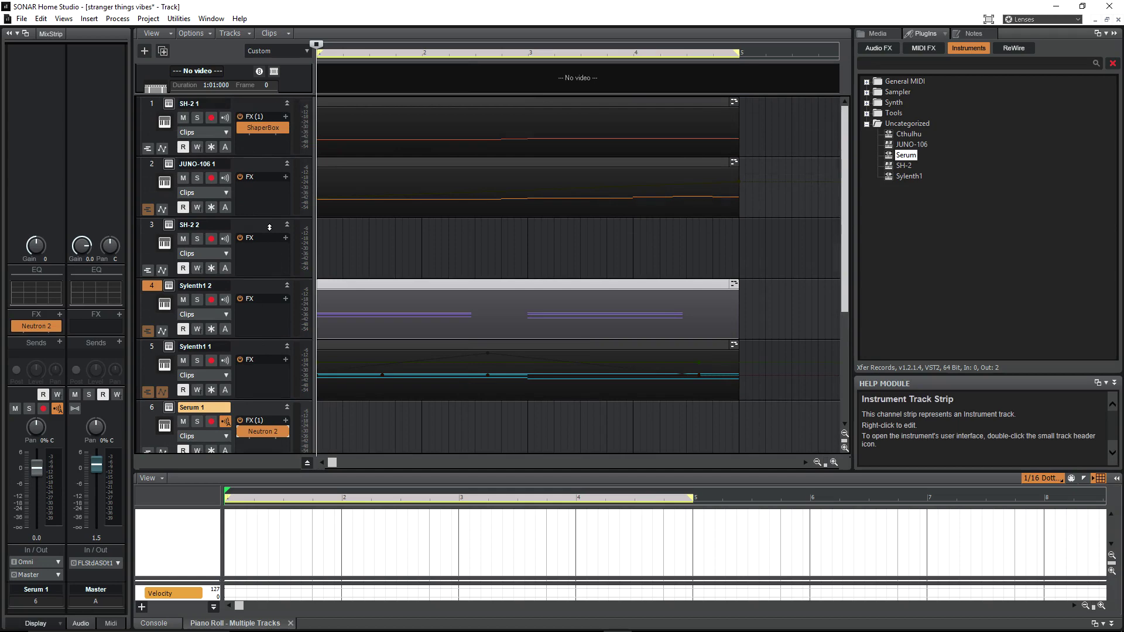
Open the empty Serum 1 track in the Piano Roll view.
scroll(352, 293, "down", 3)
left_click(362, 404)
right_click(343, 340)
mouse_move(369, 360)
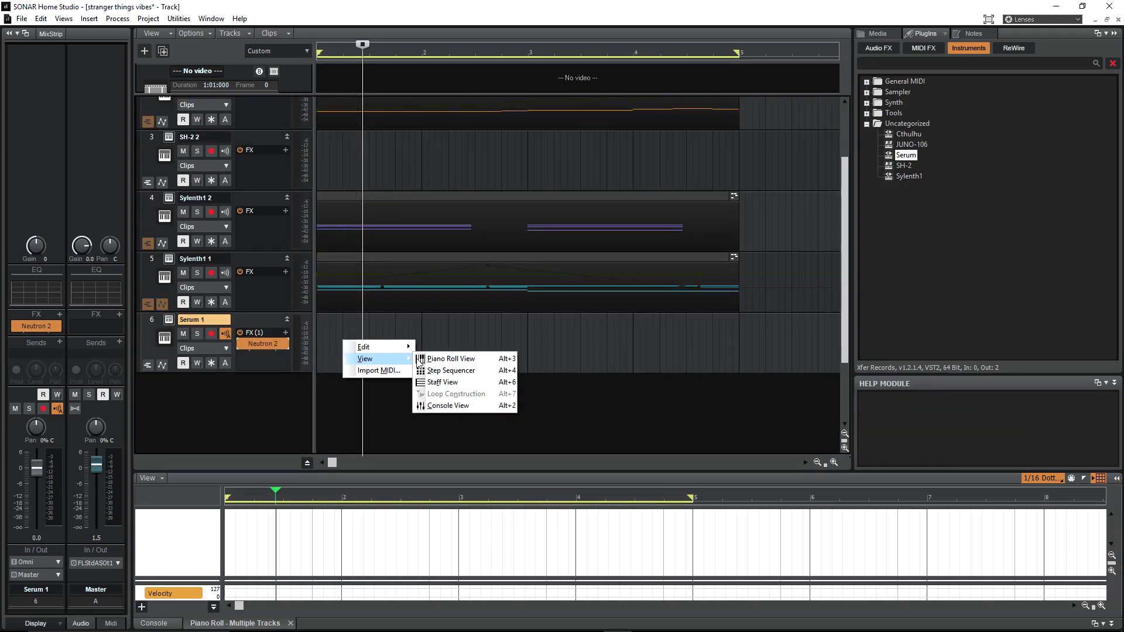
left_click(458, 358)
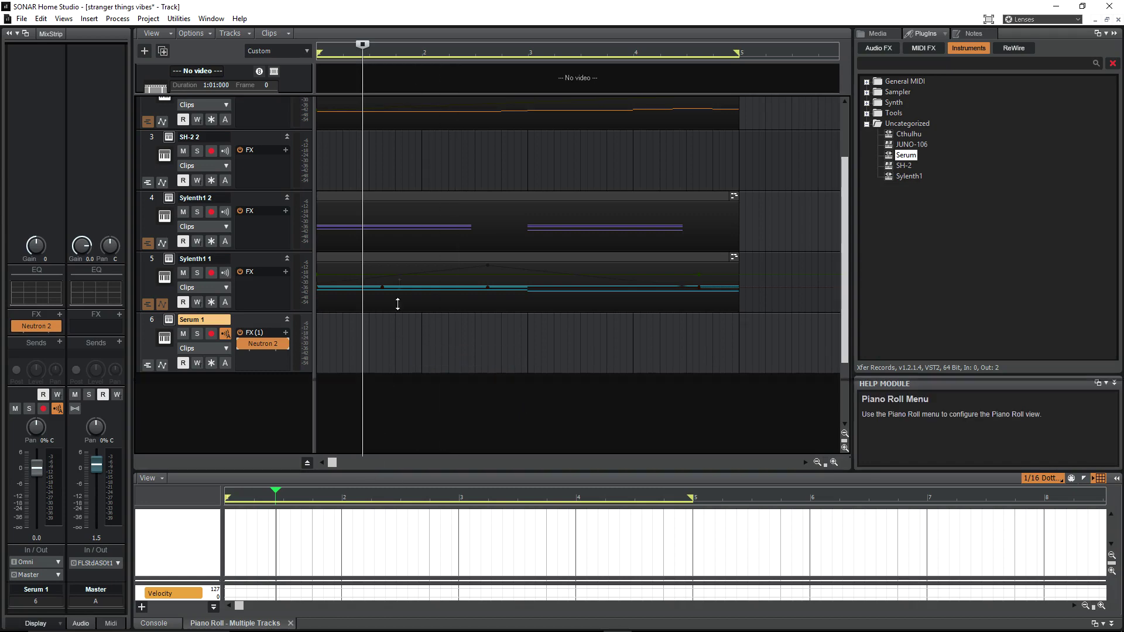
Audition Serum 1 from the enlarged Piano Roll's keyboard, and shrink the Piano Roll to show the tracks again.
scroll(262, 425, "down", 1)
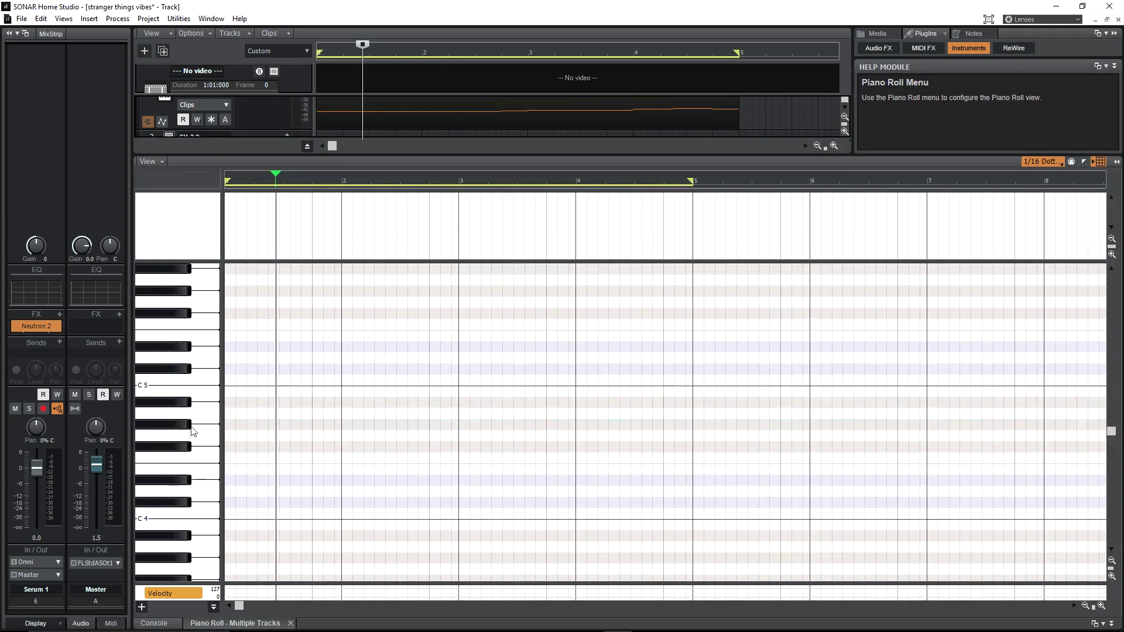
scroll(199, 311, "up", 1)
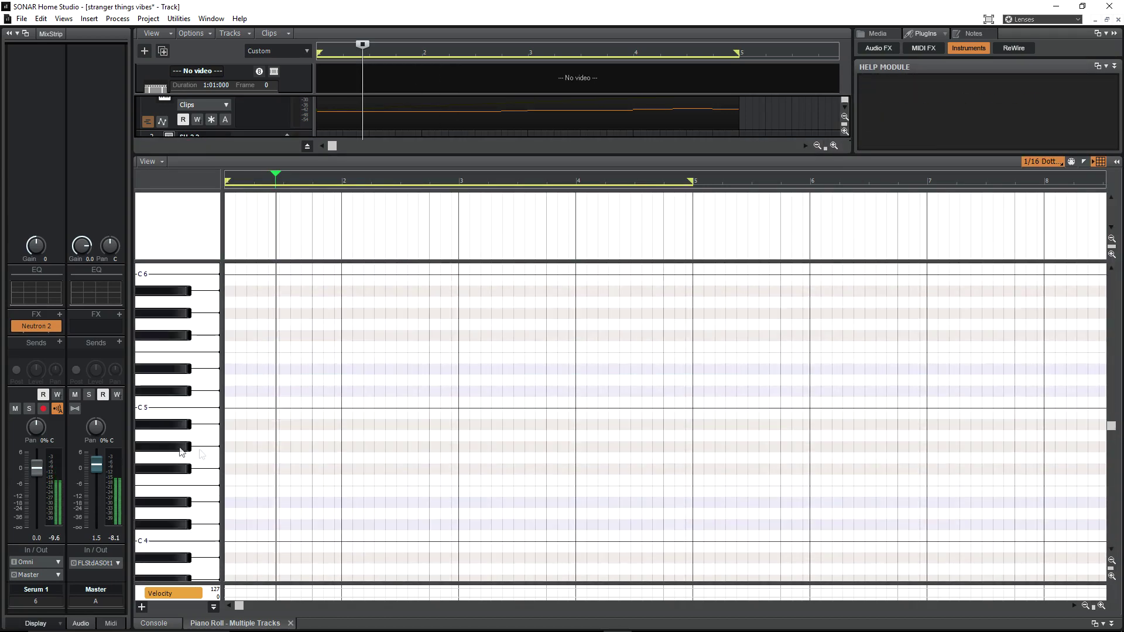
left_click_drag(358, 153, 353, 460)
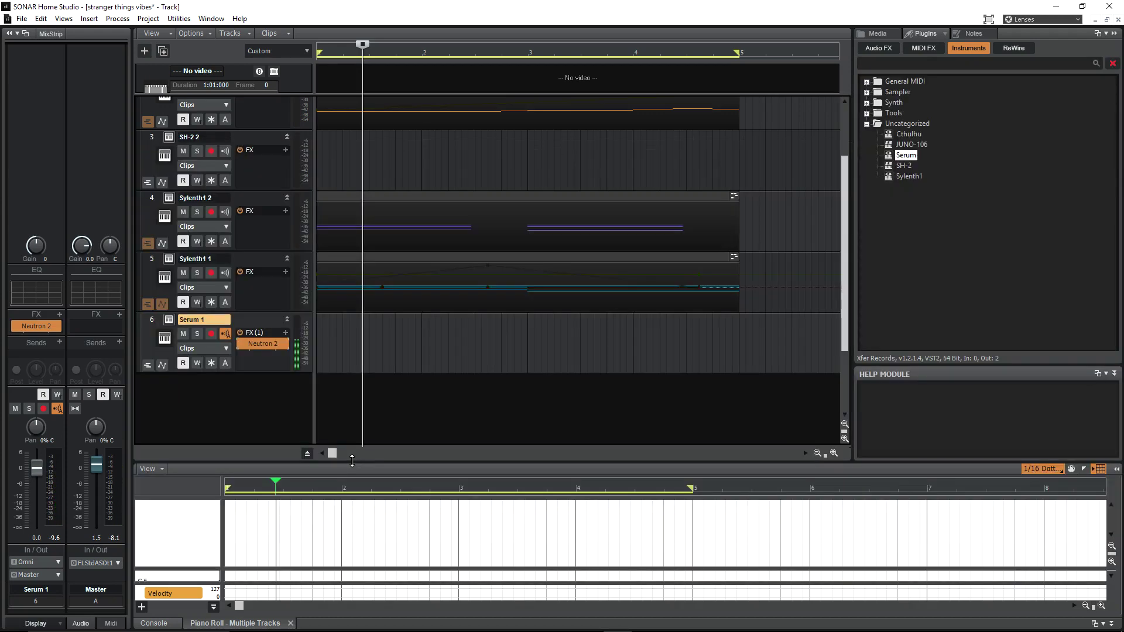